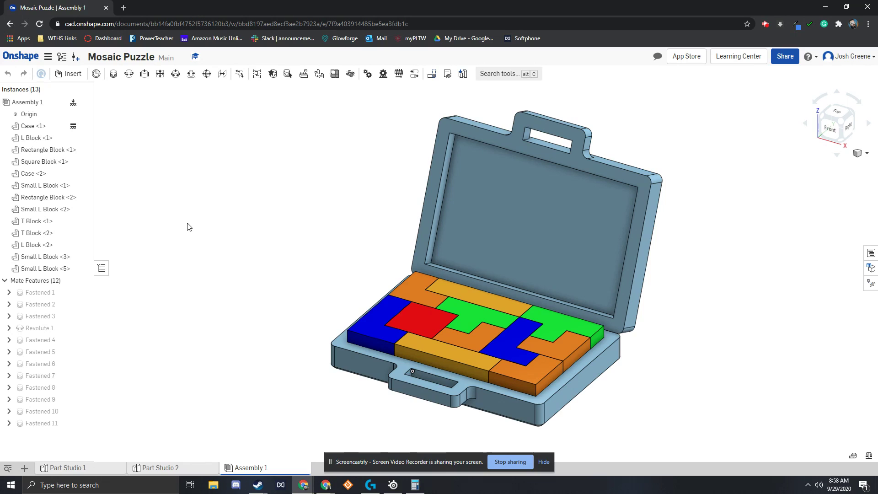
- Create a new drawing from the ANSI_A_INCH.dwt template with no views
{"action": "left_click", "coordinate": [24, 469]}
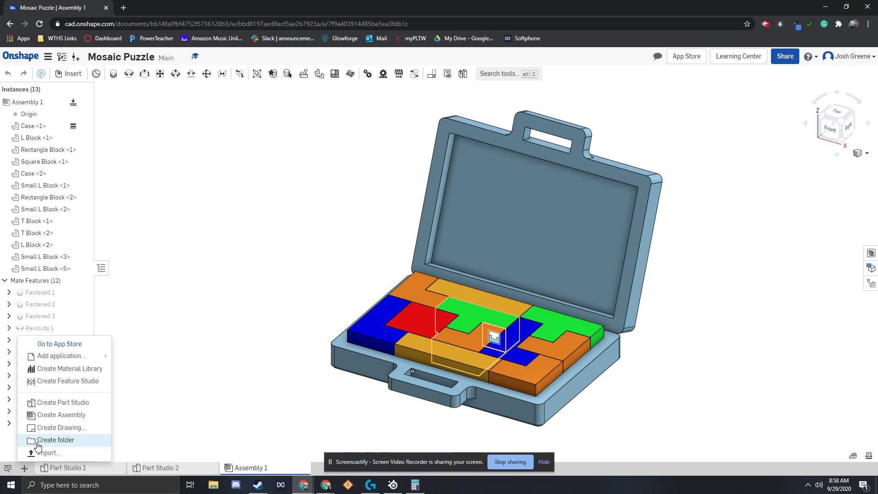
{"action": "left_click", "coordinate": [59, 428]}
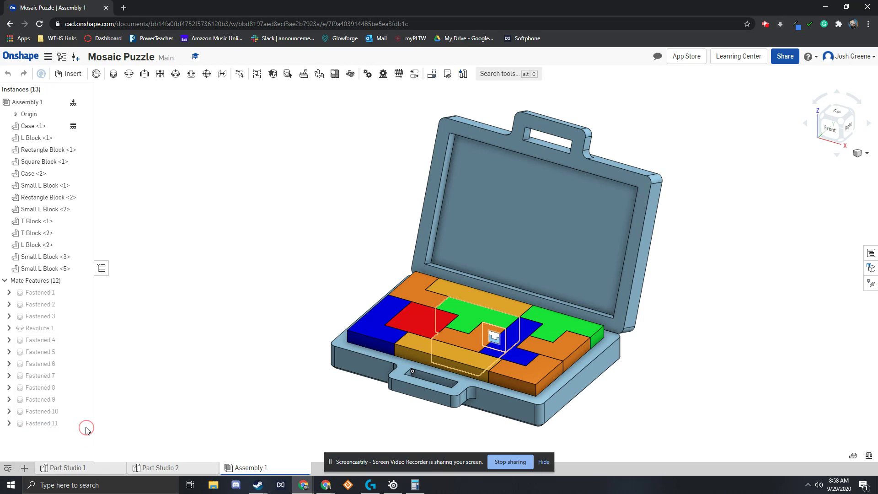
{"action": "left_click", "coordinate": [240, 105]}
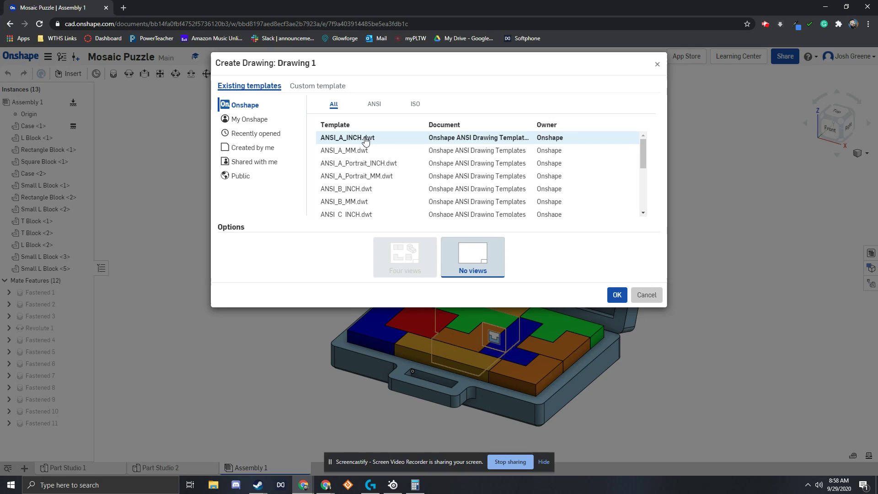
{"action": "left_click", "coordinate": [392, 143]}
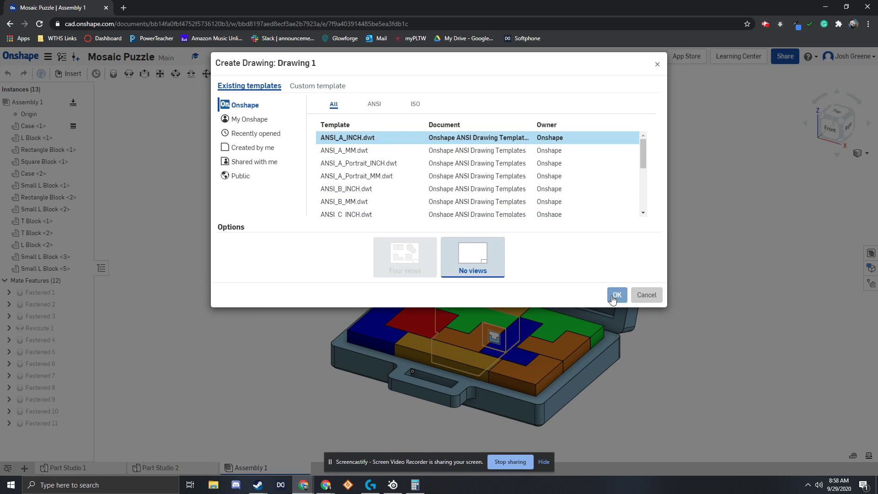
{"action": "left_click", "coordinate": [614, 297]}
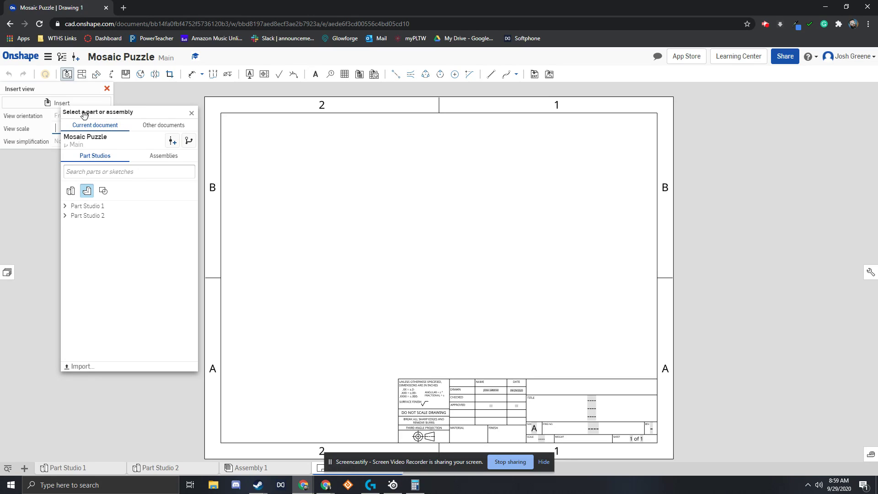
- Choose Assembly 1 as the model for the drawing view and set its orientation to Isometric
{"action": "left_click_drag", "start_coordinate": [102, 113], "coordinate": [117, 107]}
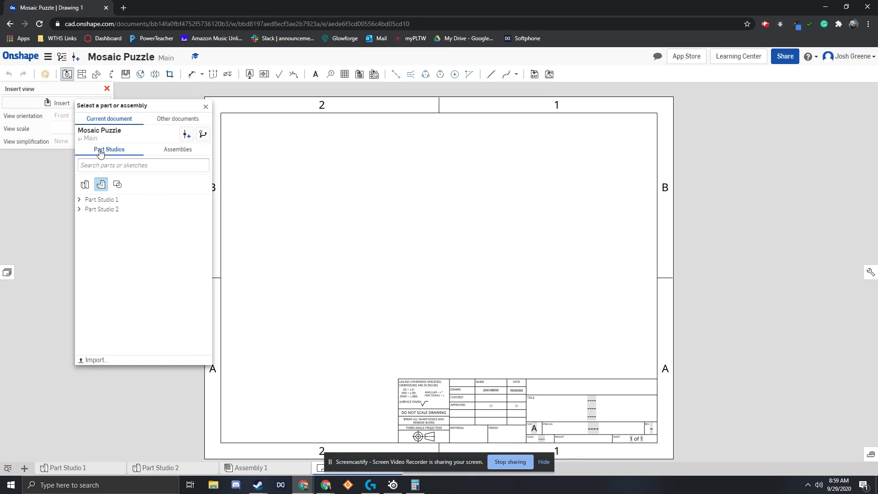
{"action": "left_click", "coordinate": [177, 151]}
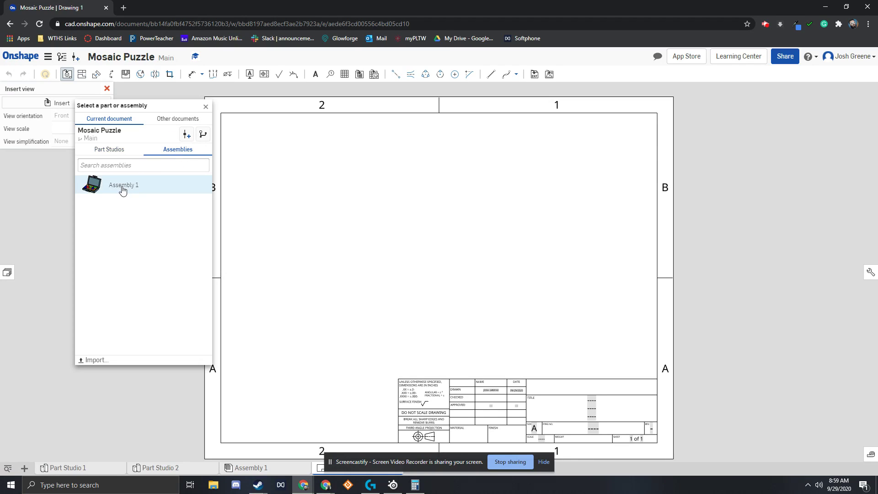
{"action": "left_click", "coordinate": [123, 188]}
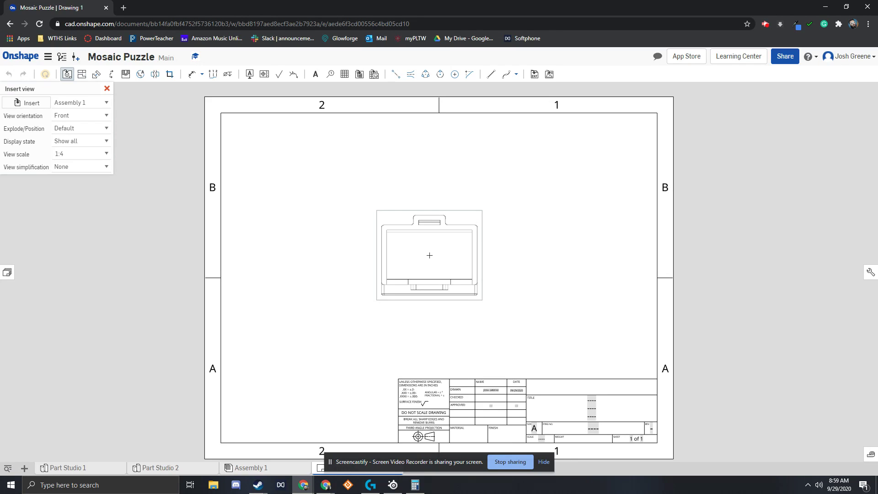
{"action": "left_click", "coordinate": [103, 116]}
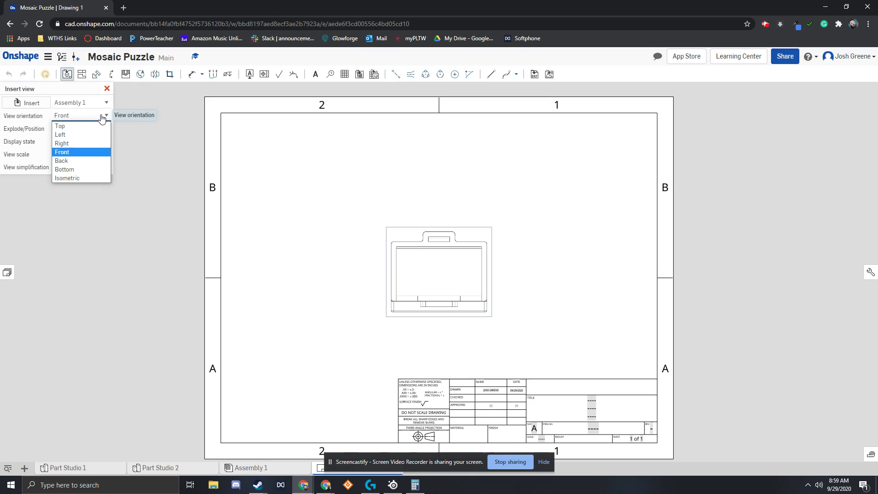
{"action": "left_click", "coordinate": [32, 120]}
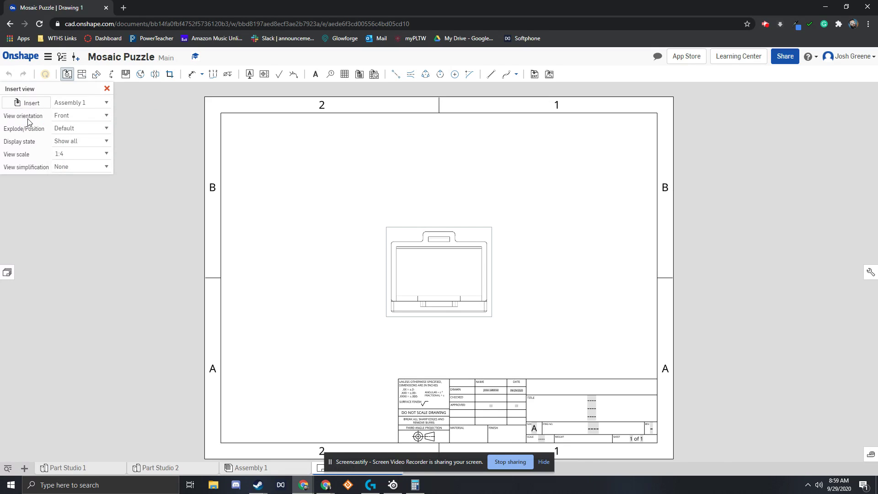
{"action": "left_click", "coordinate": [74, 121]}
{"action": "left_click", "coordinate": [73, 179]}
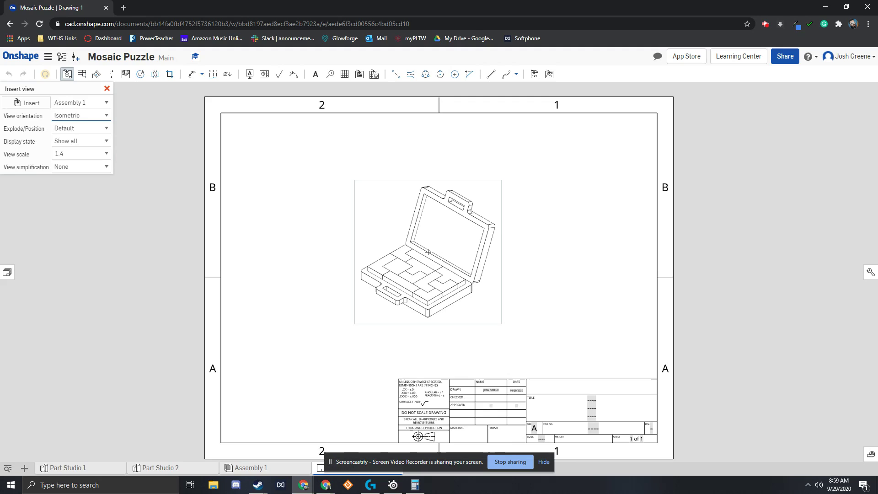
- Place the isometric view at 1:2 scale above the title block and show it shaded
{"action": "left_click", "coordinate": [98, 155]}
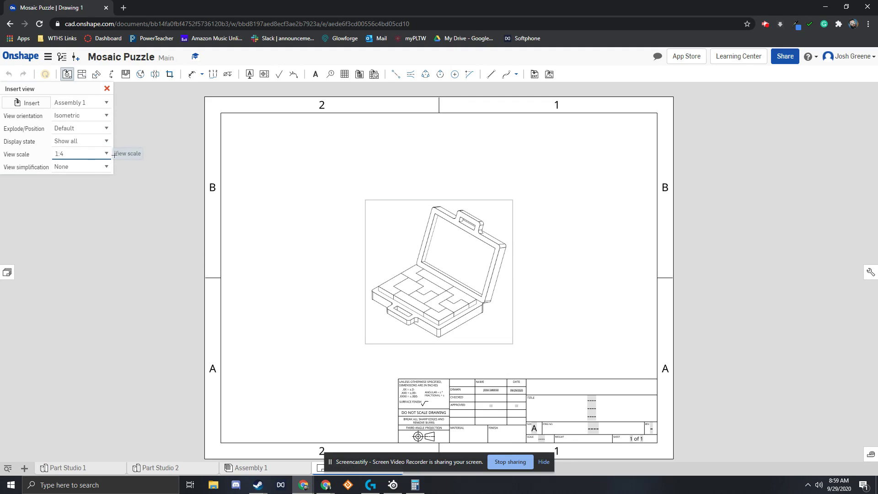
{"action": "left_click", "coordinate": [106, 153]}
{"action": "scroll", "coordinate": [88, 192], "scroll_direction": "up", "scroll_amount": 1}
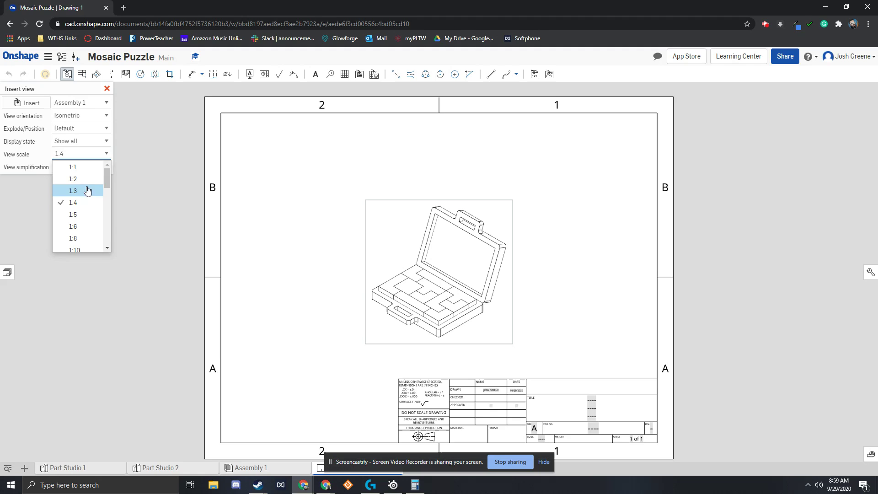
{"action": "left_click", "coordinate": [88, 190]}
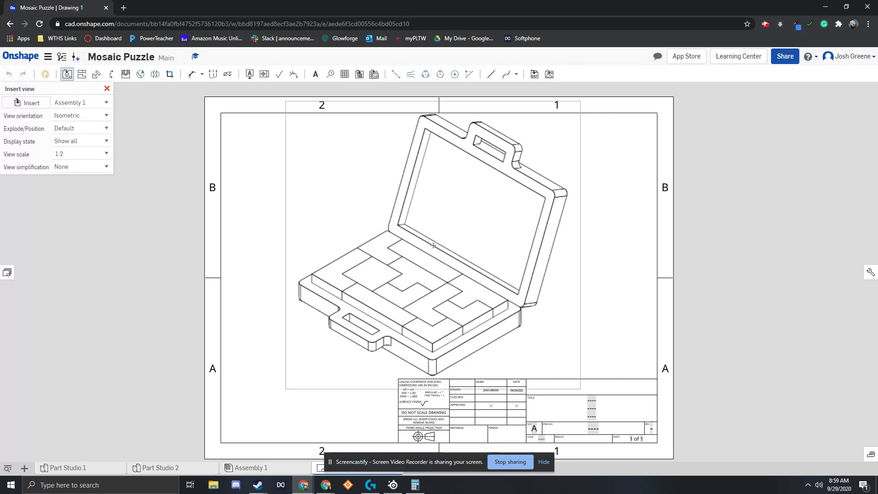
{"action": "left_click", "coordinate": [433, 246]}
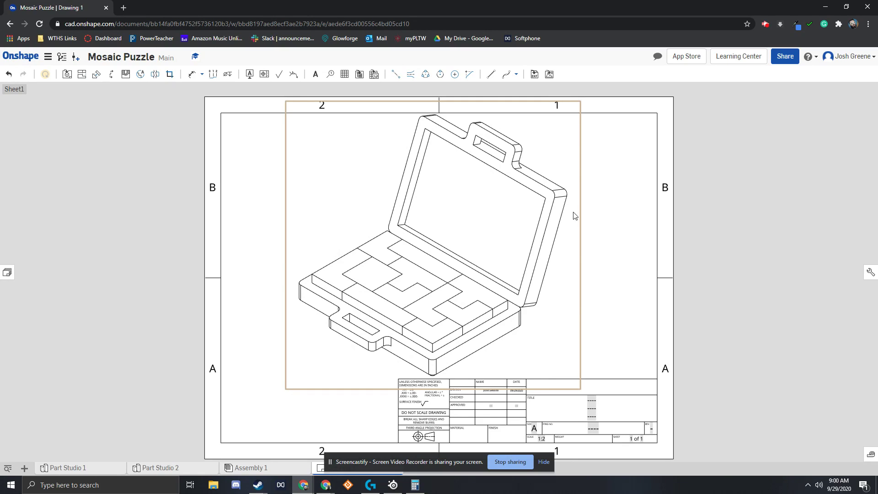
{"action": "right_click", "coordinate": [404, 225]}
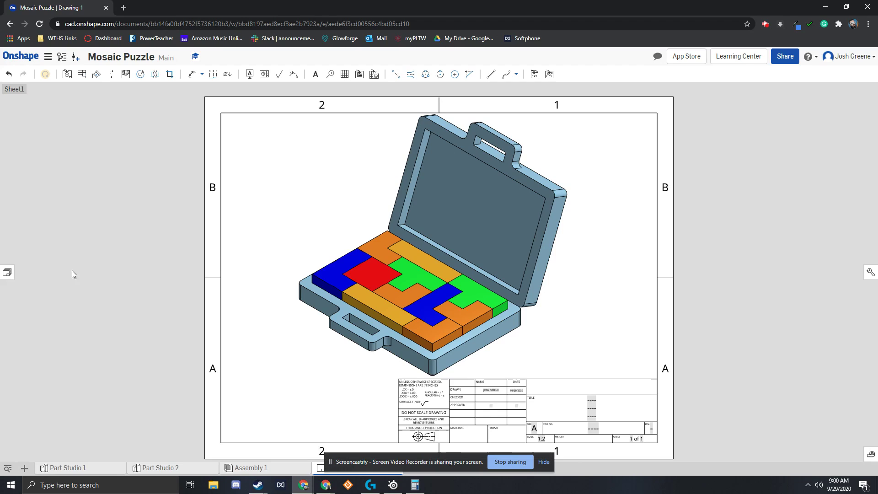
- Rename the drawing's first sheet as Assembly
{"action": "left_click", "coordinate": [8, 273]}
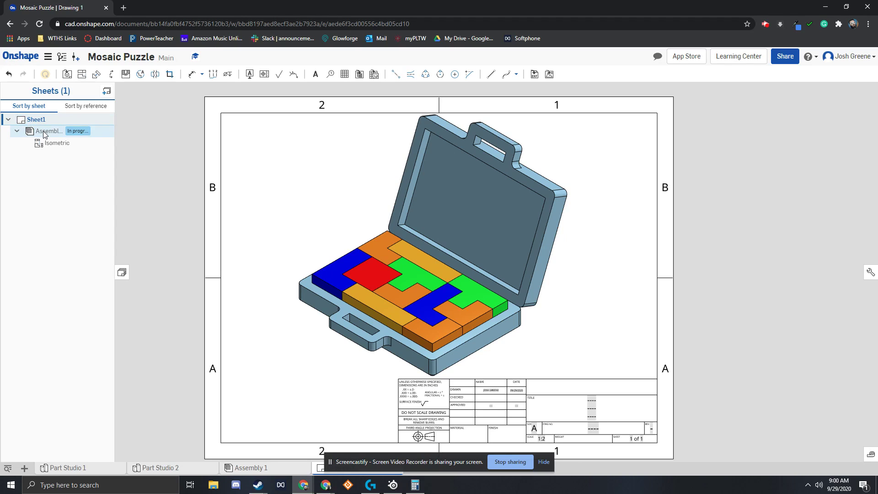
{"action": "right_click", "coordinate": [34, 121]}
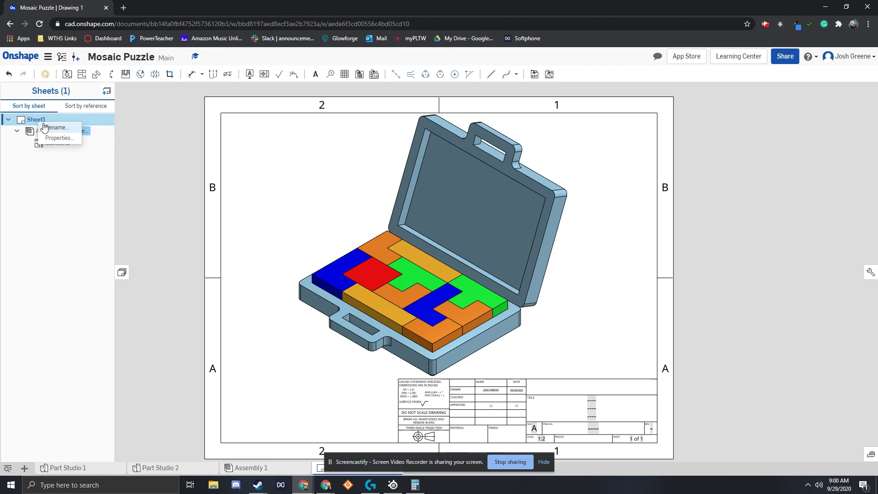
{"action": "left_click", "coordinate": [51, 128]}
{"action": "type", "text": "A"}
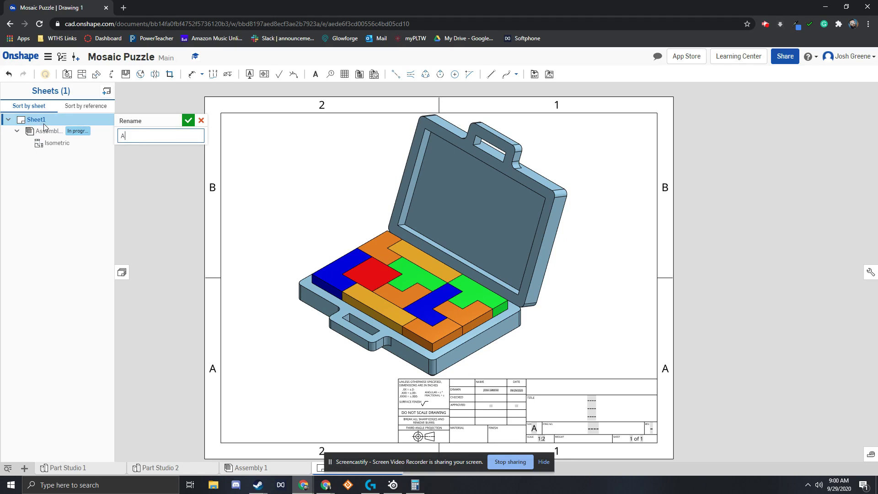
{"action": "type", "text": "ssembly"}
{"action": "left_click", "coordinate": [185, 122]}
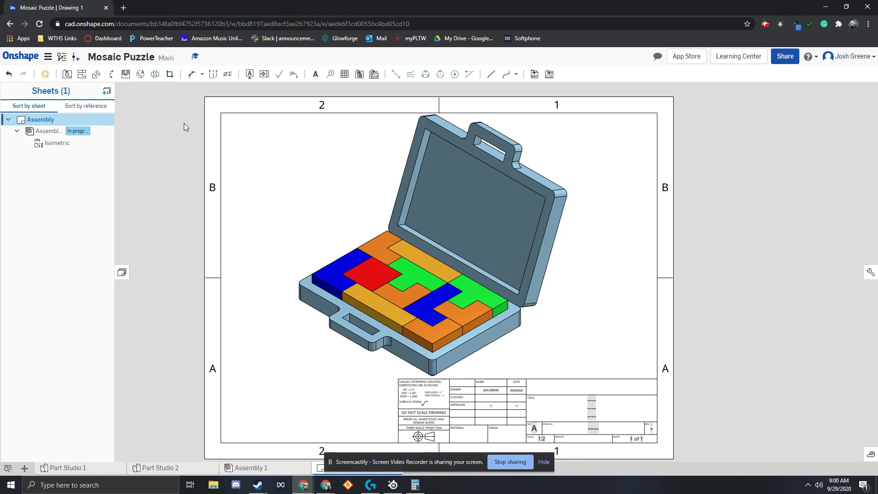
- Add a second sheet and place an isometric view of Assembly 1 in its Explode 1 position at 1:4 scale
{"action": "left_click", "coordinate": [107, 93]}
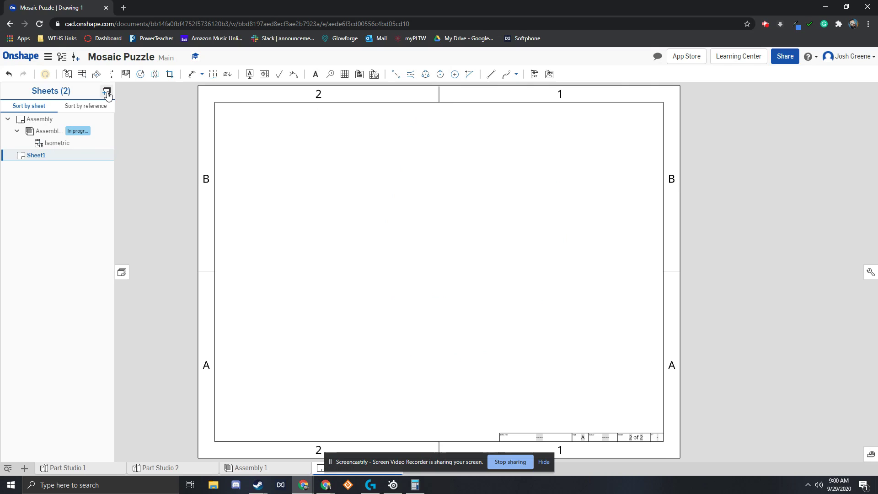
{"action": "left_click", "coordinate": [67, 74]}
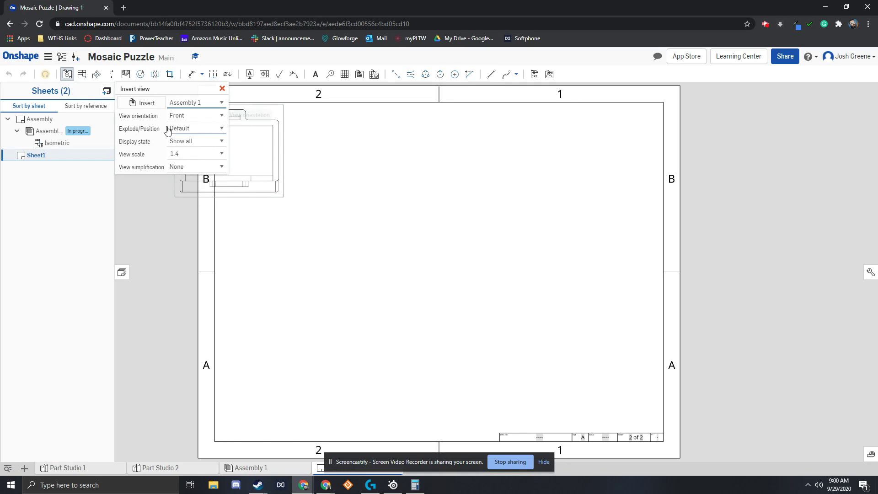
{"action": "left_click", "coordinate": [195, 128]}
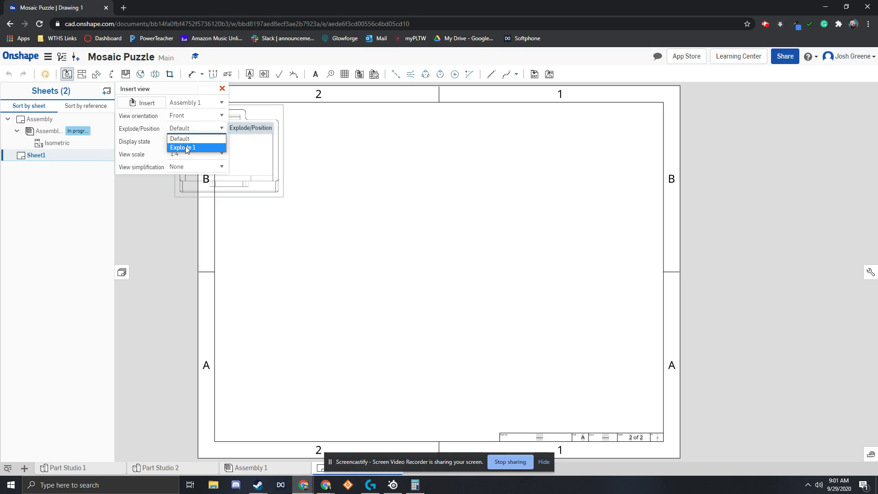
{"action": "left_click", "coordinate": [187, 148]}
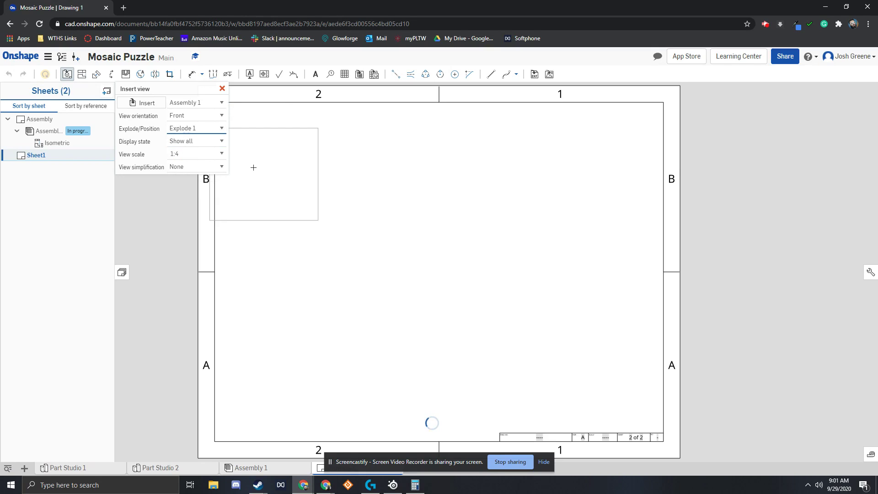
{"action": "left_click", "coordinate": [213, 118]}
{"action": "left_click", "coordinate": [192, 178]}
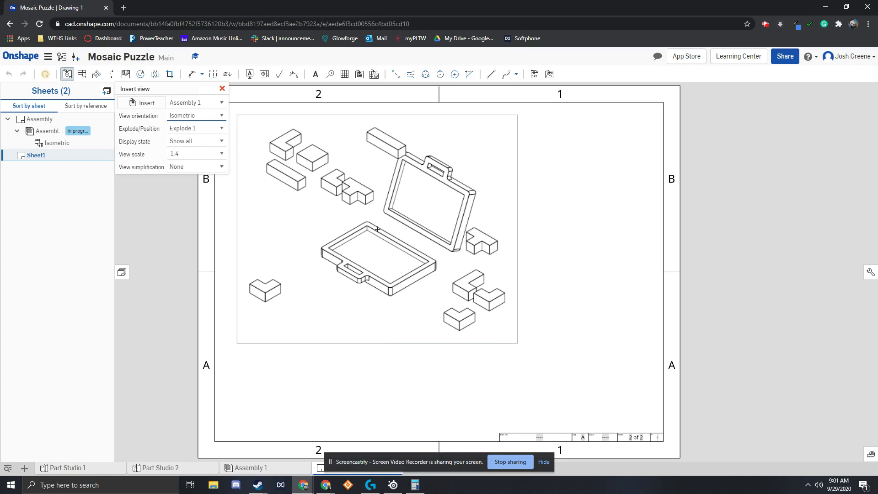
{"action": "left_click", "coordinate": [378, 229]}
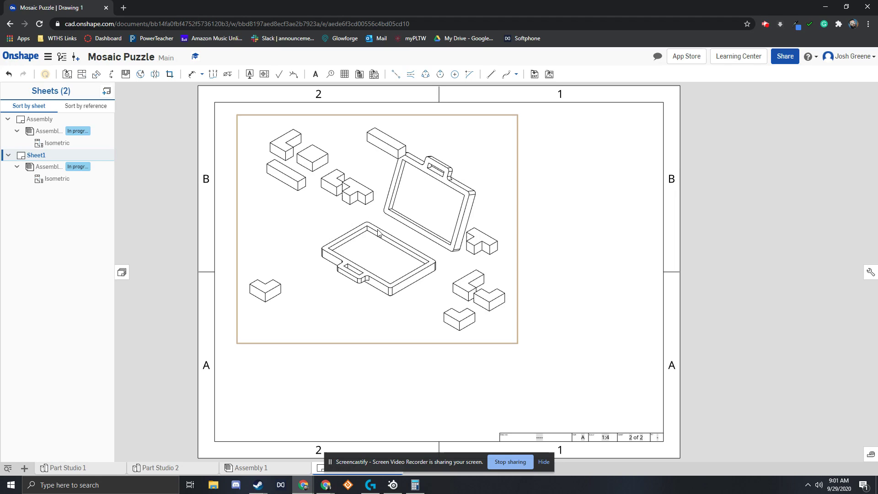
- Show the exploded isometric view on the second sheet as shaded
{"action": "scroll", "coordinate": [365, 202], "scroll_direction": "up", "scroll_amount": 5}
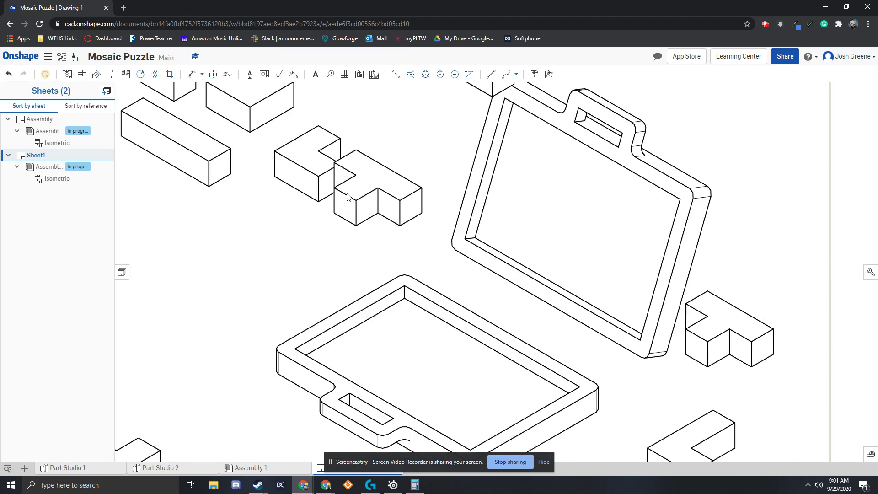
{"action": "scroll", "coordinate": [368, 180], "scroll_direction": "down", "scroll_amount": 5}
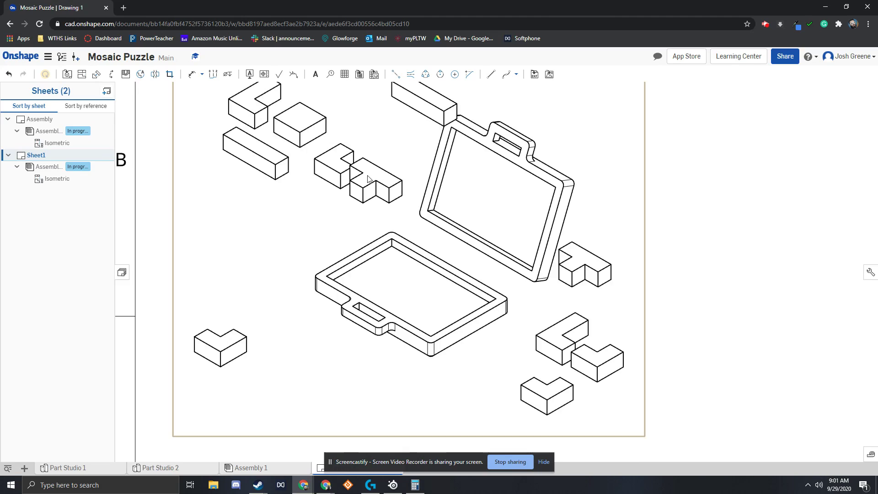
{"action": "middle_click_drag", "start_coordinate": [369, 179], "coordinate": [339, 223]}
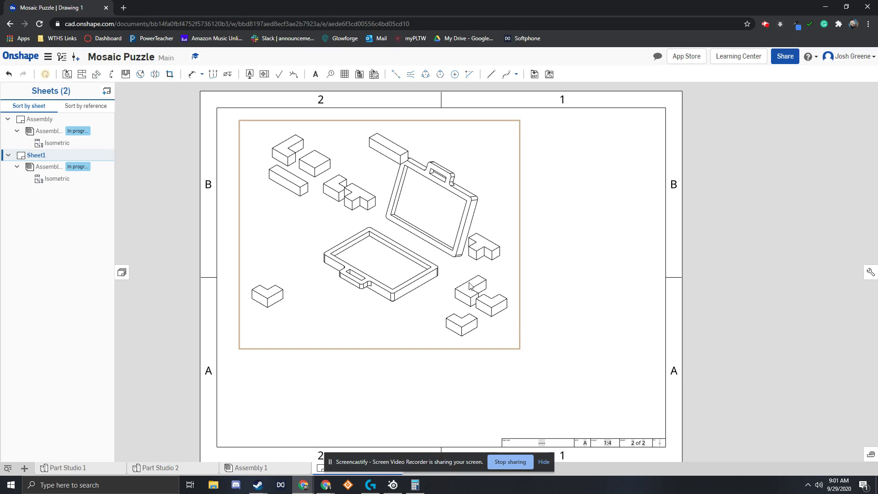
{"action": "right_click", "coordinate": [317, 200]}
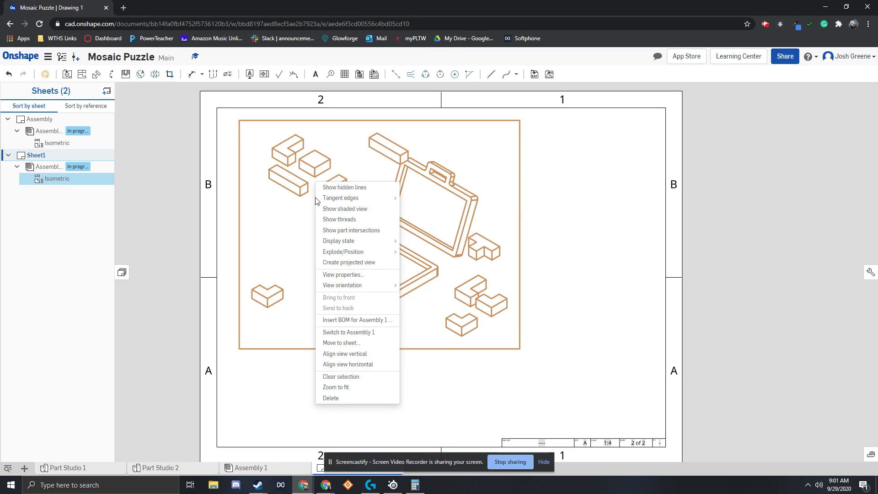
{"action": "left_click", "coordinate": [323, 210]}
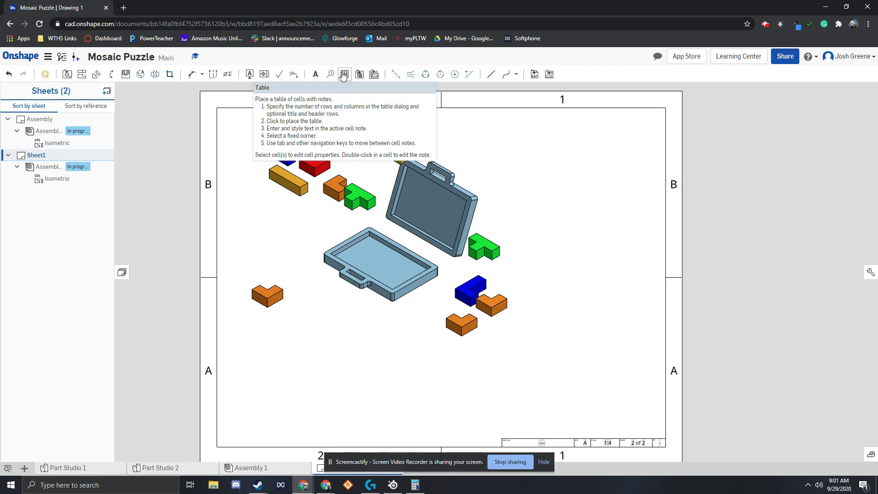
- Insert a flattened, top-to-bottom BOM table of Assembly 1 with its bottom-right corner fixed to the title block's top-right corner
{"action": "left_click", "coordinate": [330, 465]}
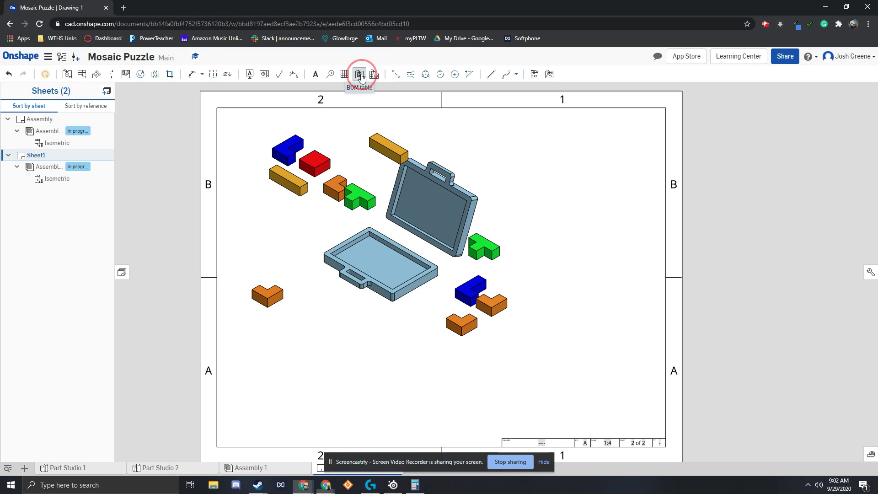
{"action": "left_click", "coordinate": [360, 75]}
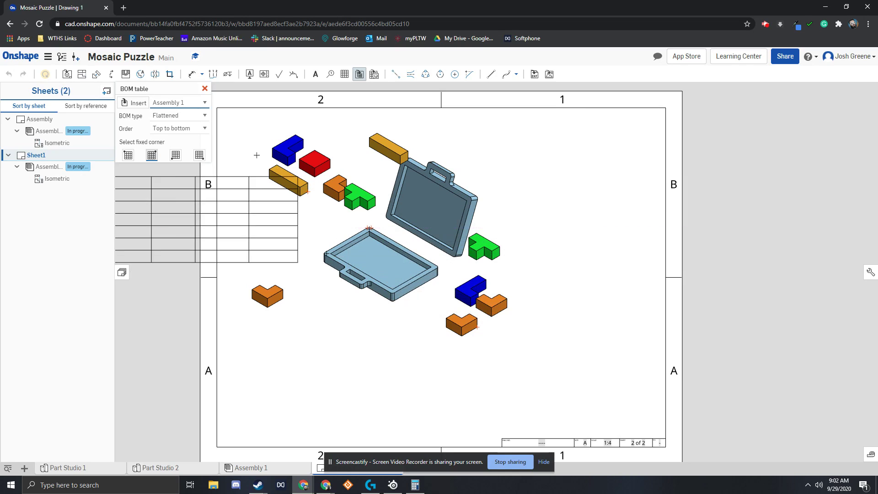
{"action": "left_click", "coordinate": [200, 158]}
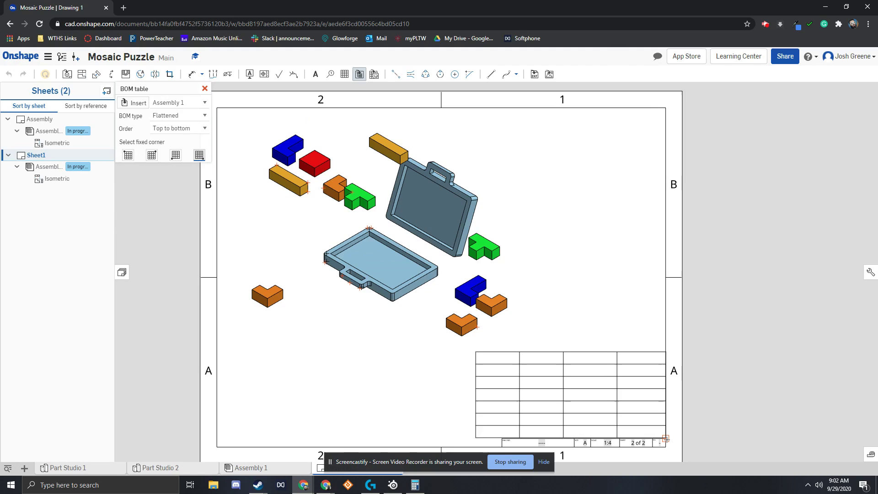
{"action": "scroll", "coordinate": [665, 438], "scroll_direction": "up", "scroll_amount": 5}
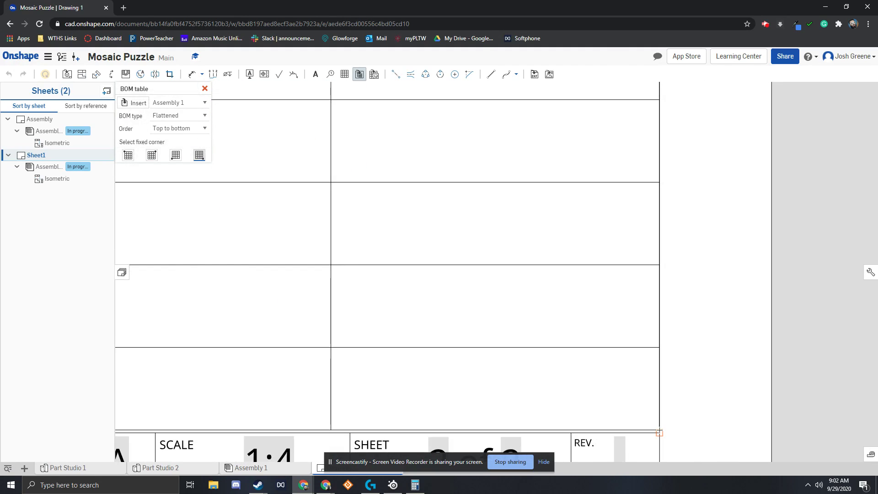
{"action": "left_click", "coordinate": [659, 432]}
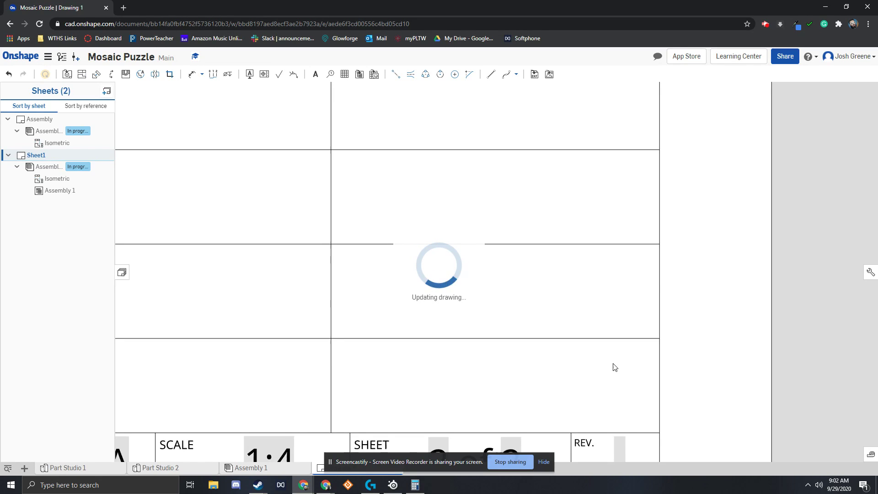
{"action": "scroll", "coordinate": [408, 240], "scroll_direction": "down", "scroll_amount": 3}
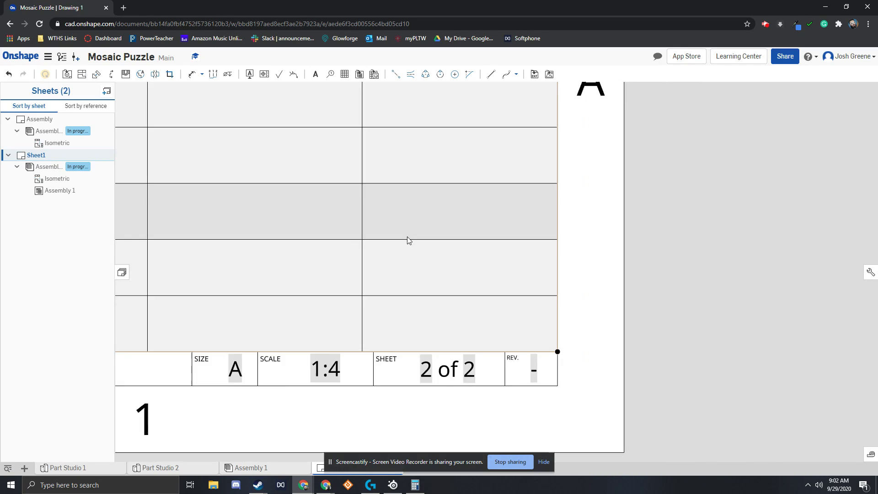
{"action": "scroll", "coordinate": [408, 241], "scroll_direction": "down", "scroll_amount": 2}
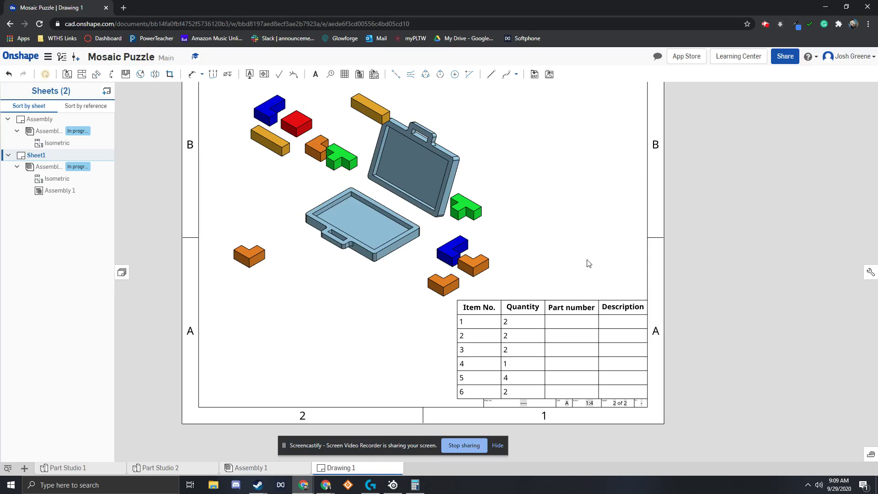
- Examine the BOM table's Part number and Description columns for missing part information
{"action": "left_click", "coordinate": [558, 325]}
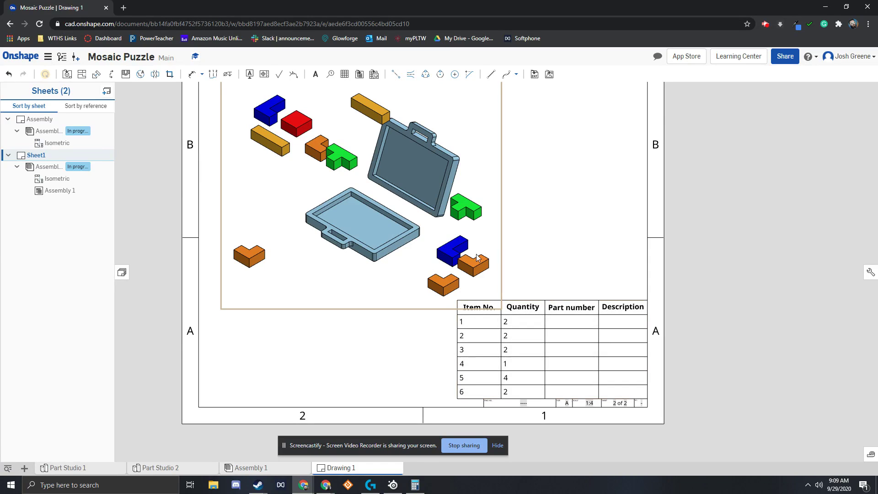
{"action": "right_click_drag", "start_coordinate": [548, 245], "coordinate": [573, 242]}
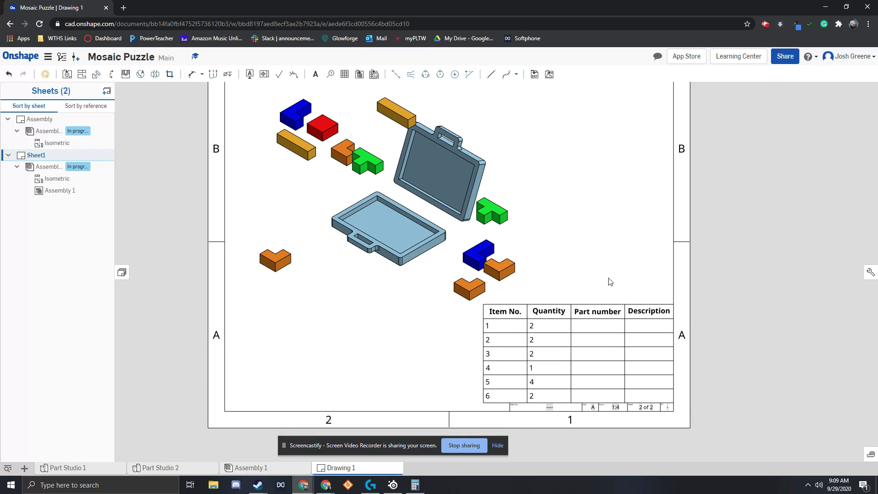
{"action": "left_click", "coordinate": [641, 326]}
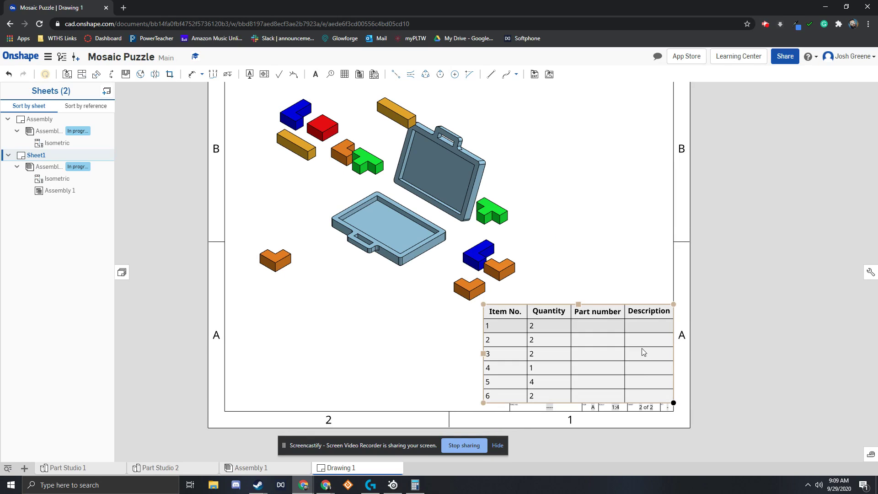
{"action": "double_click", "coordinate": [595, 312]}
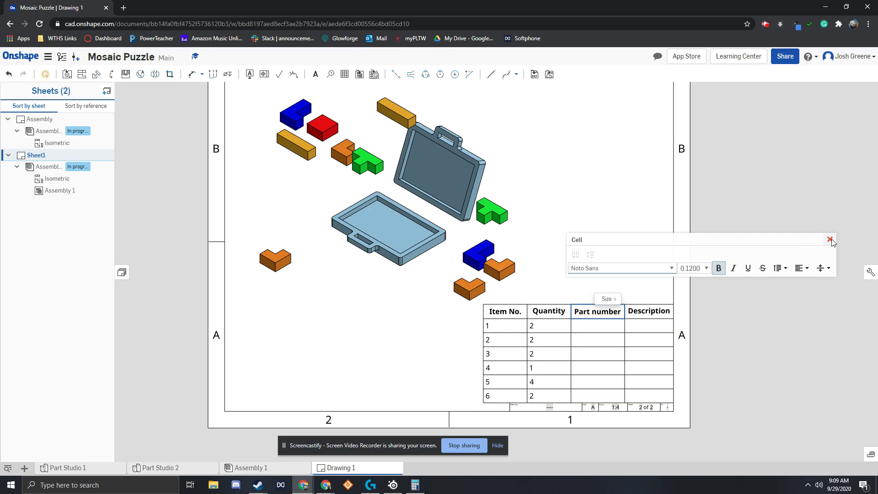
{"action": "left_click", "coordinate": [830, 239]}
{"action": "left_click", "coordinate": [599, 330]}
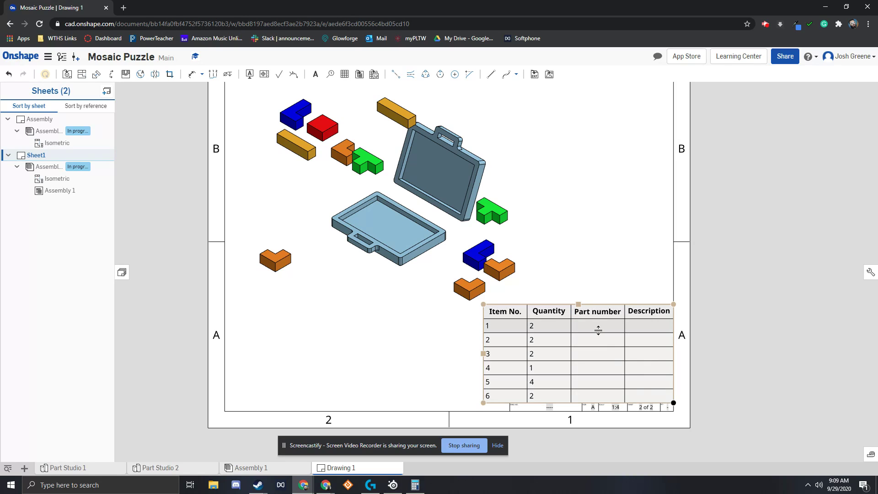
{"action": "left_click", "coordinate": [593, 292]}
{"action": "scroll", "coordinate": [582, 229], "scroll_direction": "down", "scroll_amount": 1}
- In Part Studio 1, set the L Block's part number property to L Block and save it
{"action": "left_click", "coordinate": [68, 468]}
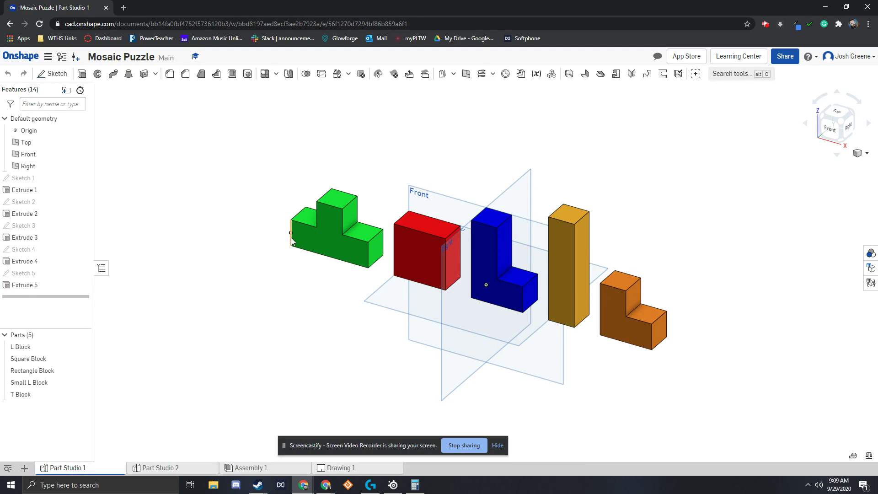
{"action": "right_click", "coordinate": [22, 351]}
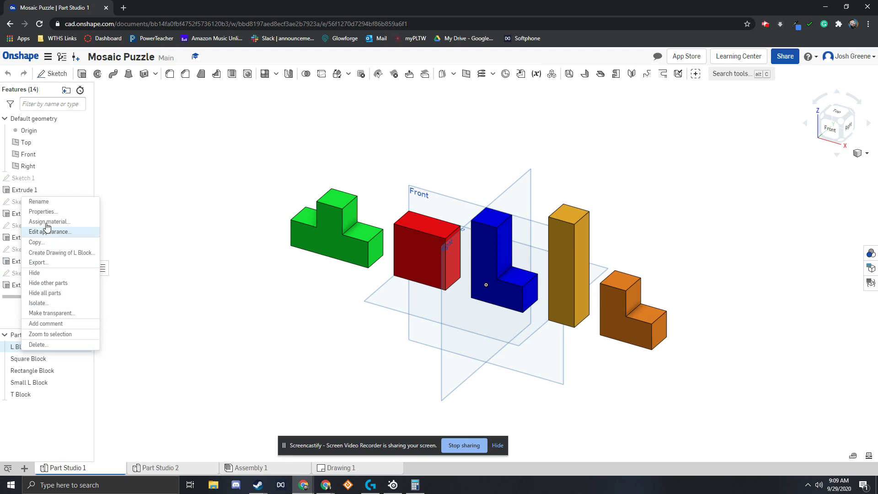
{"action": "left_click", "coordinate": [46, 211]}
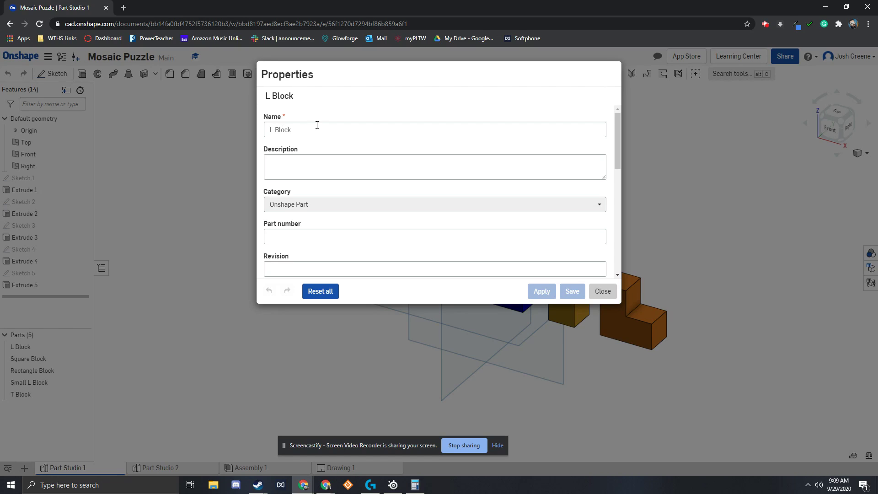
{"action": "left_click_drag", "start_coordinate": [317, 125], "coordinate": [261, 127]}
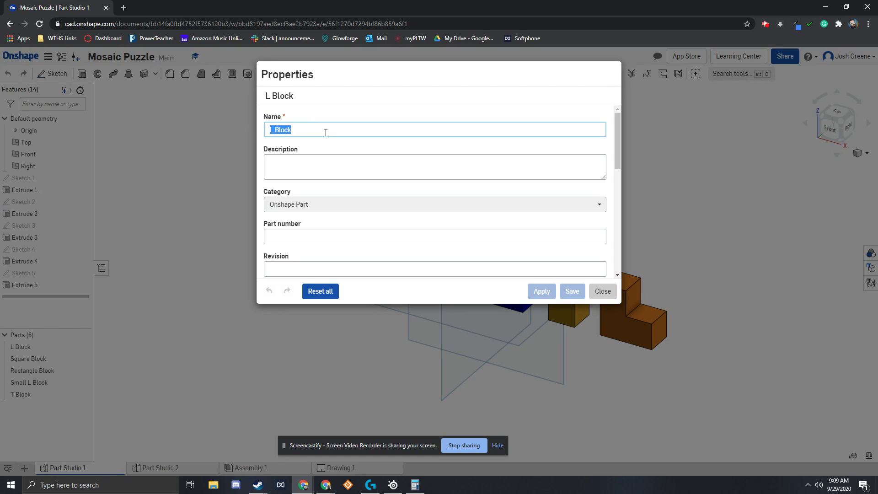
{"action": "scroll", "coordinate": [296, 207], "scroll_direction": "down", "scroll_amount": 1}
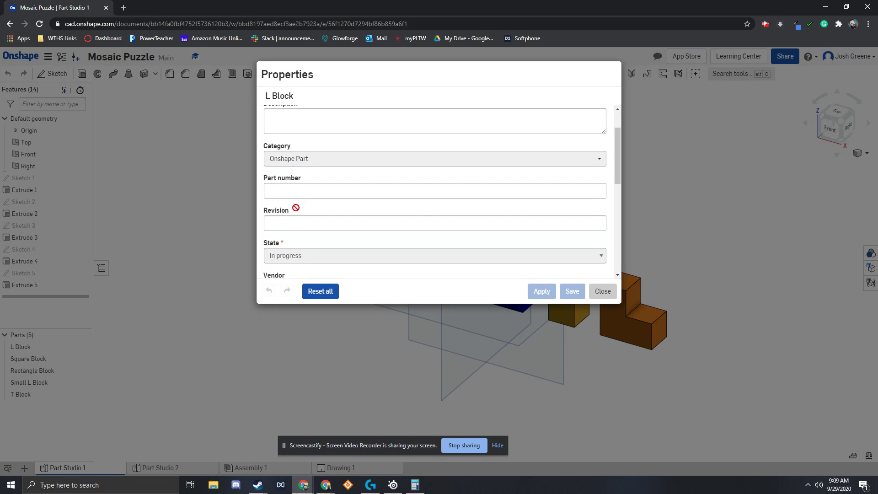
{"action": "left_click", "coordinate": [282, 187]}
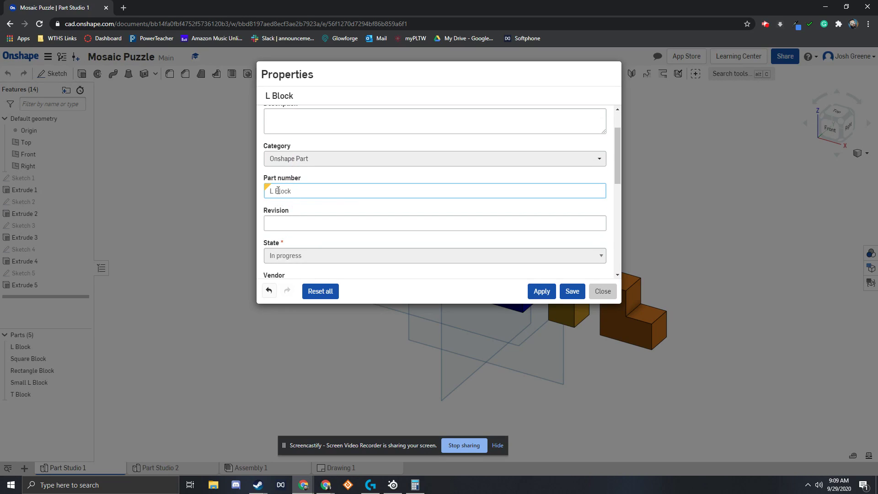
{"action": "left_click", "coordinate": [566, 294]}
{"action": "left_click", "coordinate": [604, 292]}
- Set the Square Block's part number property to Square Block and apply it
{"action": "right_click", "coordinate": [39, 358]}
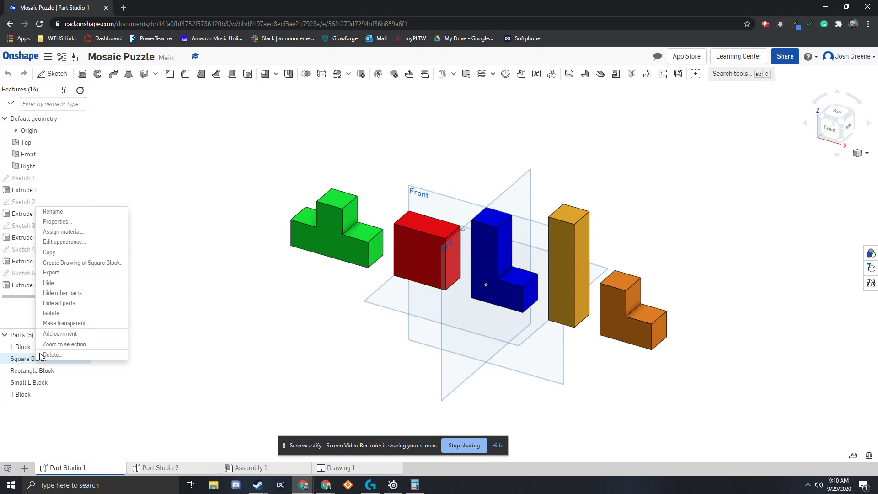
{"action": "left_click", "coordinate": [69, 222]}
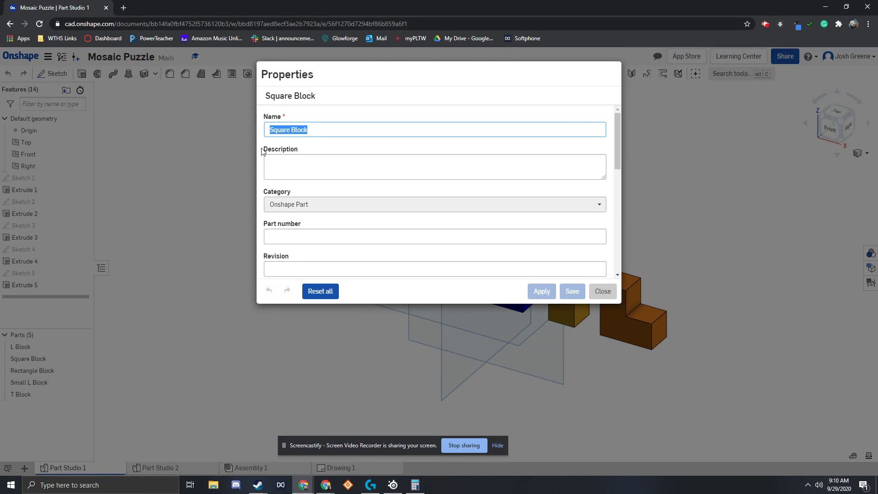
{"action": "left_click", "coordinate": [290, 231]}
{"action": "type", "text": "Square Block"}
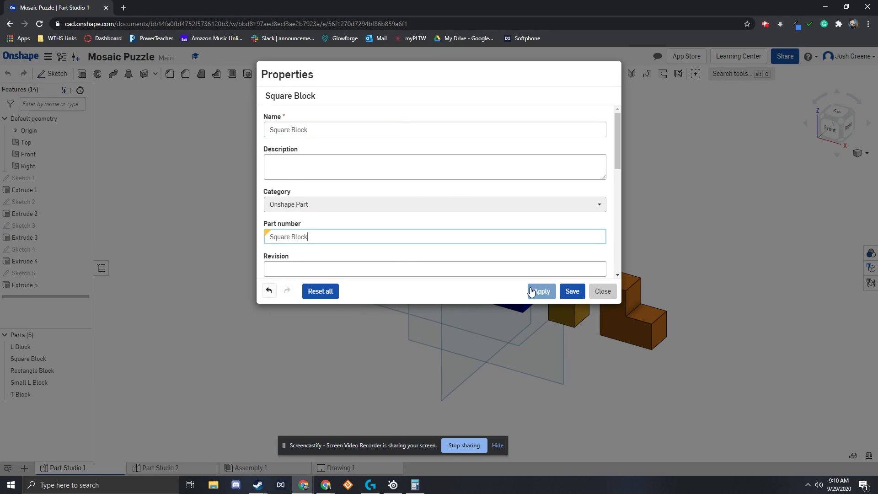
{"action": "left_click", "coordinate": [533, 291]}
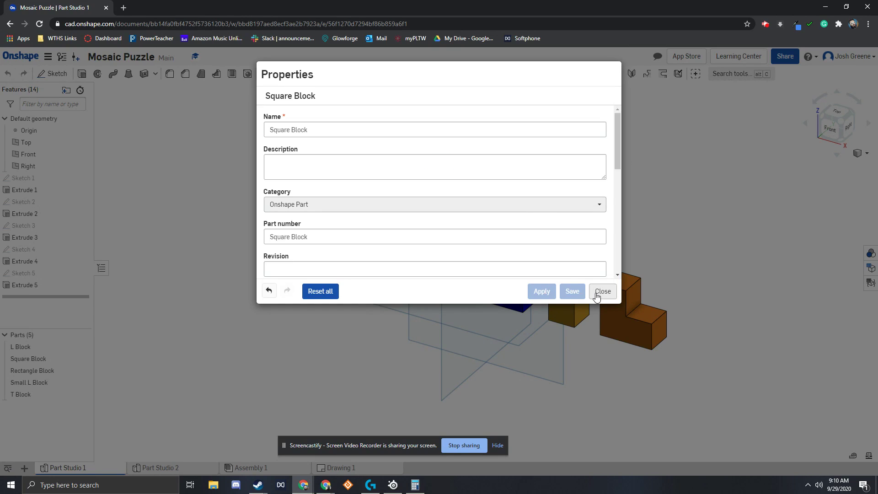
{"action": "left_click", "coordinate": [603, 291]}
- Set the Rectangle Block's part number property to Rectangle Block and save it
{"action": "left_click", "coordinate": [14, 371]}
{"action": "right_click", "coordinate": [13, 372]}
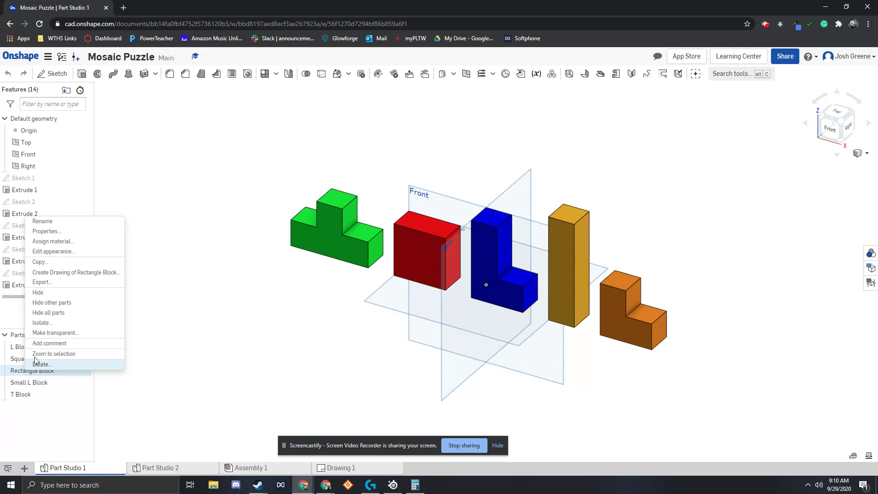
{"action": "left_click", "coordinate": [46, 231]}
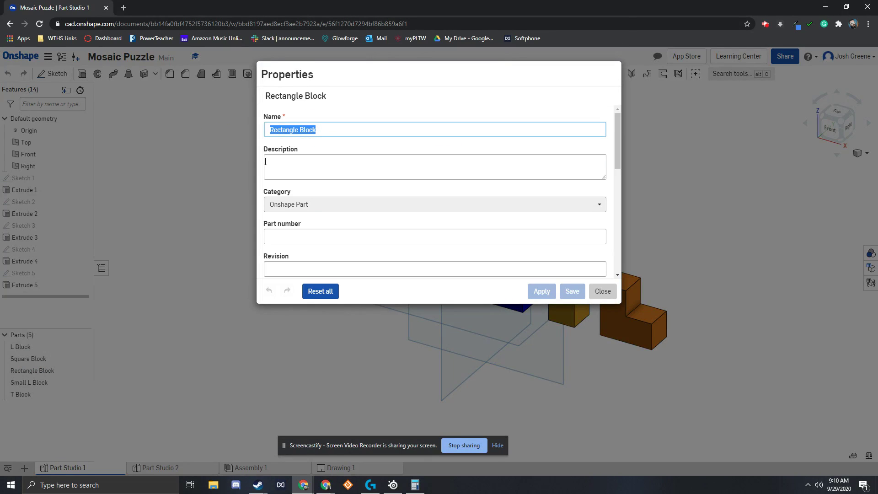
{"action": "key", "text": "ctrl+c"}
{"action": "left_click", "coordinate": [355, 237]}
{"action": "key", "text": "ctrl+v"}
{"action": "left_click", "coordinate": [572, 291]}
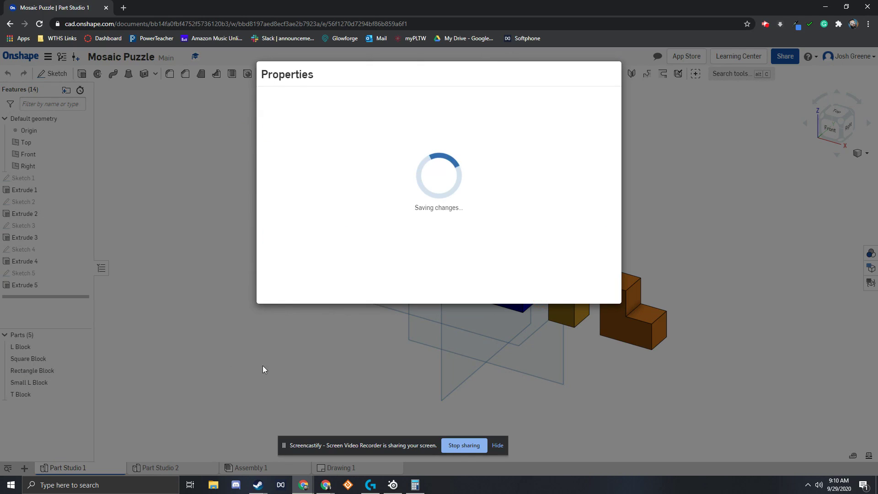
{"action": "left_click", "coordinate": [603, 291]}
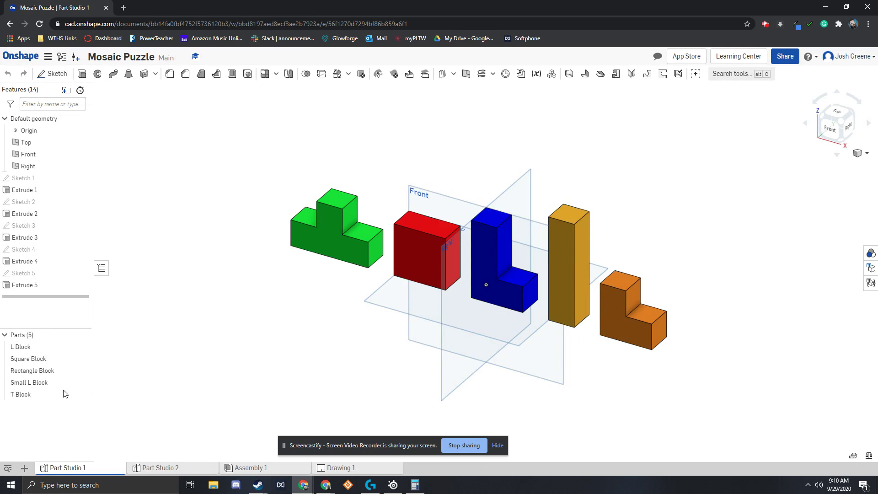
- Set the Small L Block's part number property to Small L Block and save it
{"action": "left_click", "coordinate": [40, 383]}
{"action": "right_click", "coordinate": [39, 383]}
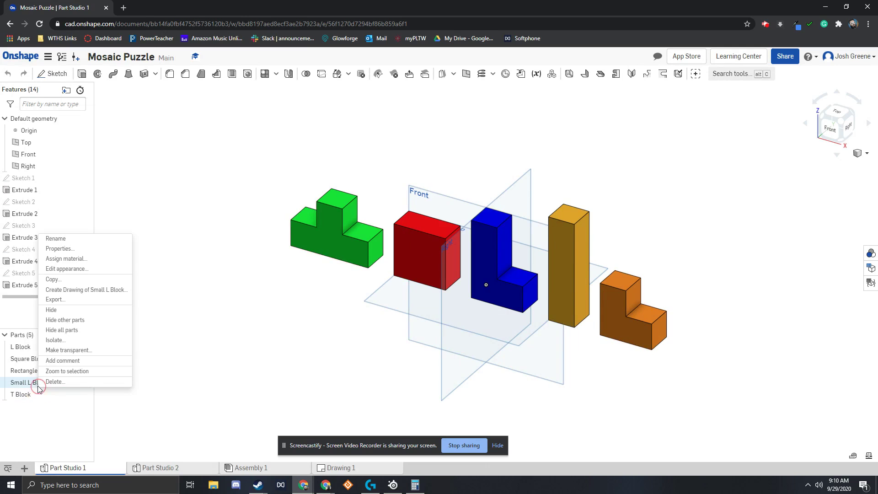
{"action": "left_click", "coordinate": [56, 249]}
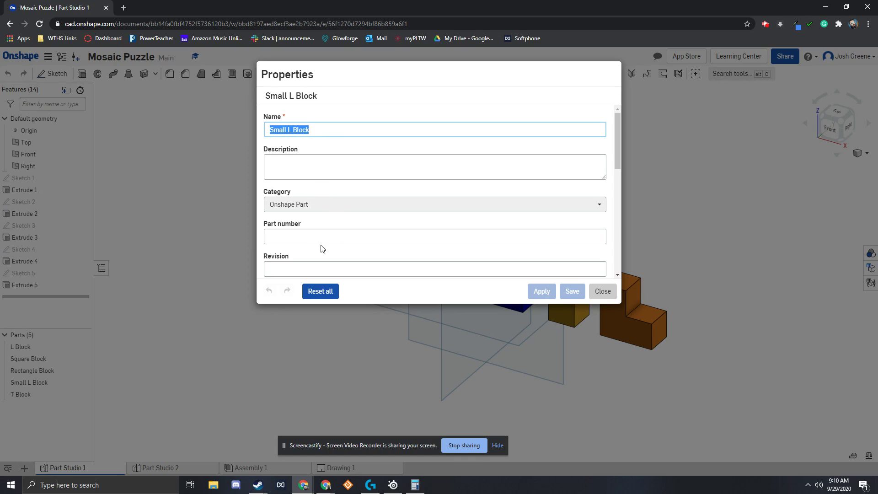
{"action": "key", "text": "ctrl+c"}
{"action": "left_click", "coordinate": [304, 237]}
{"action": "key", "text": "ctrl+v"}
{"action": "left_click", "coordinate": [571, 292]}
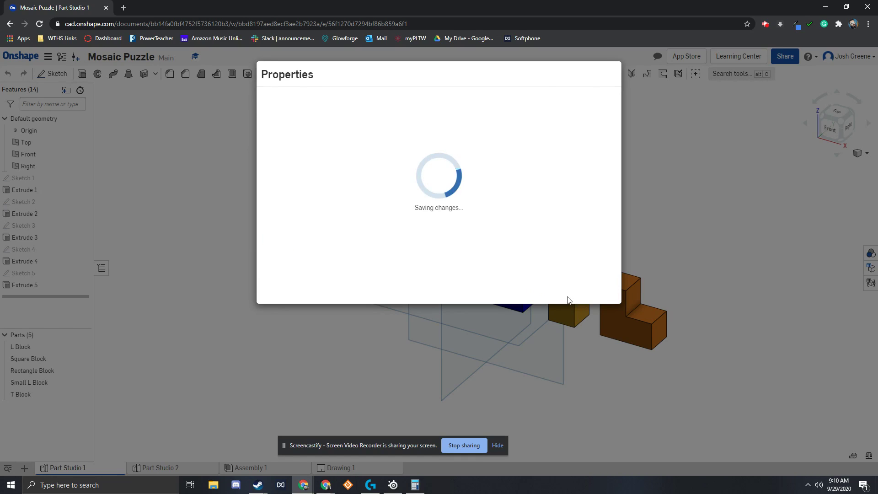
{"action": "left_click", "coordinate": [602, 291]}
- Set the T Block's part number property to T Block and apply it
{"action": "right_click", "coordinate": [35, 395]}
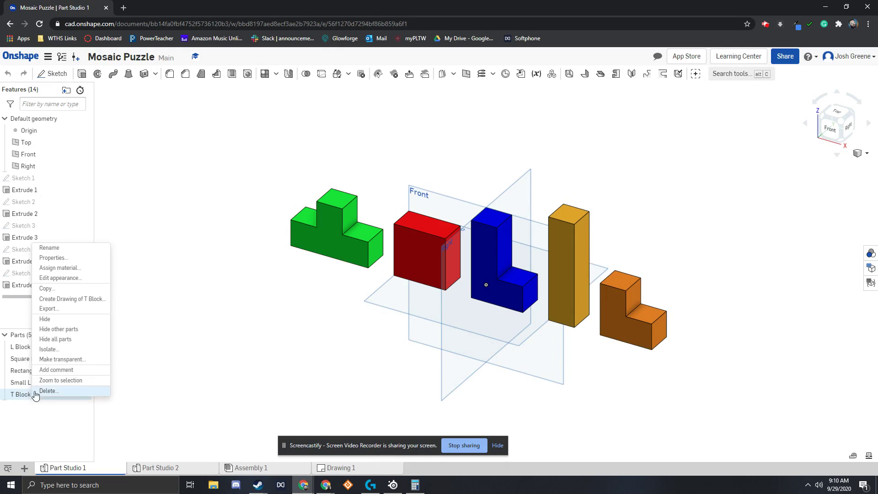
{"action": "left_click", "coordinate": [69, 258]}
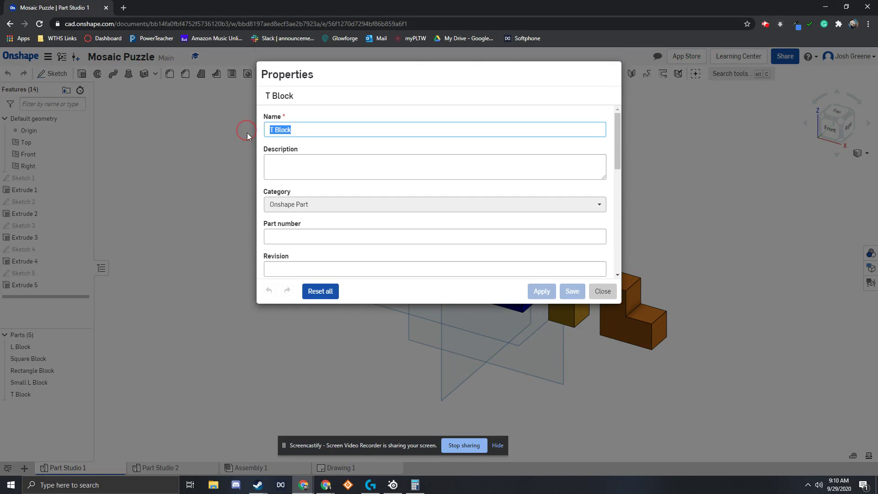
{"action": "key", "text": "ctrl+c"}
{"action": "left_click", "coordinate": [282, 234]}
{"action": "key", "text": "ctrl+v"}
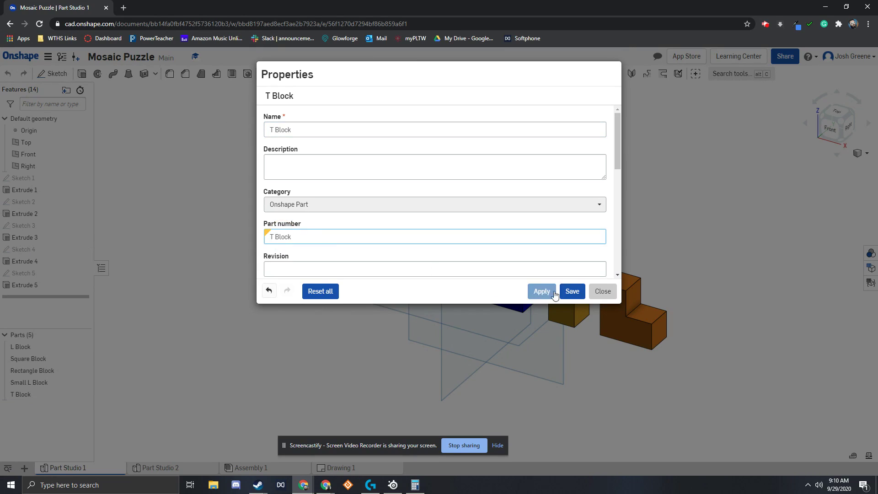
{"action": "left_click", "coordinate": [547, 291]}
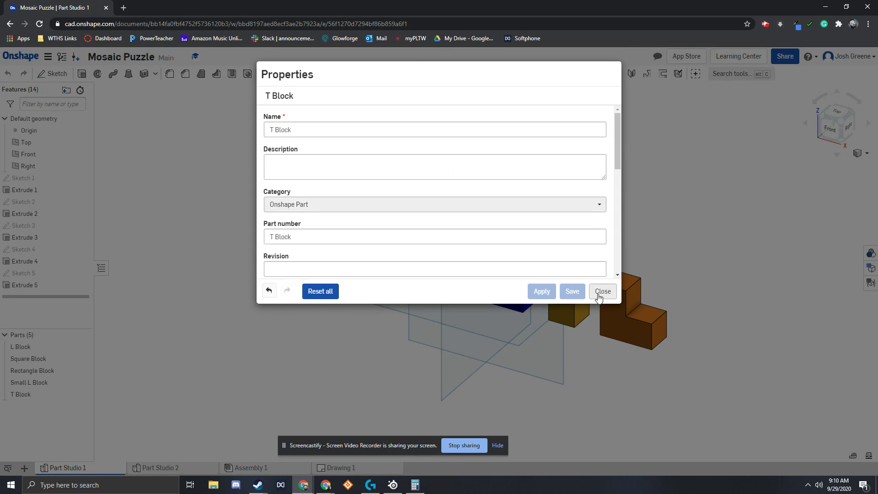
{"action": "left_click", "coordinate": [602, 291]}
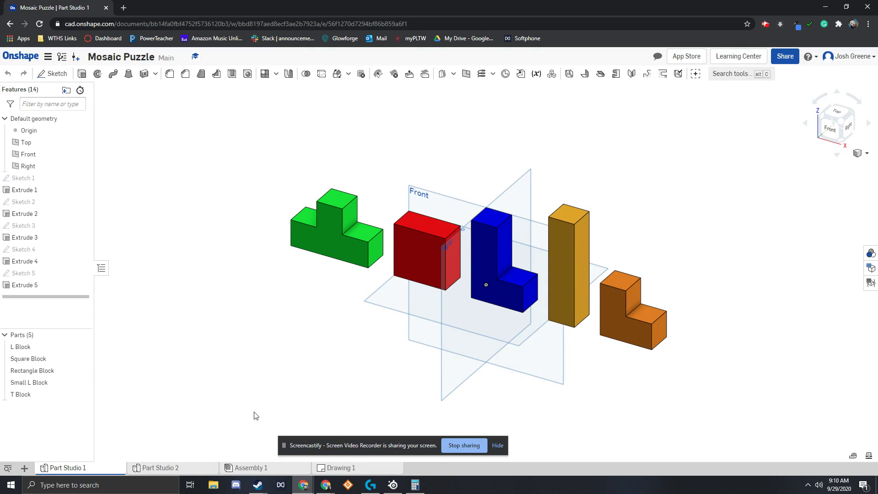
- Update Drawing 1 from the workspace to refresh the BOM table's part numbers
{"action": "left_click", "coordinate": [333, 467]}
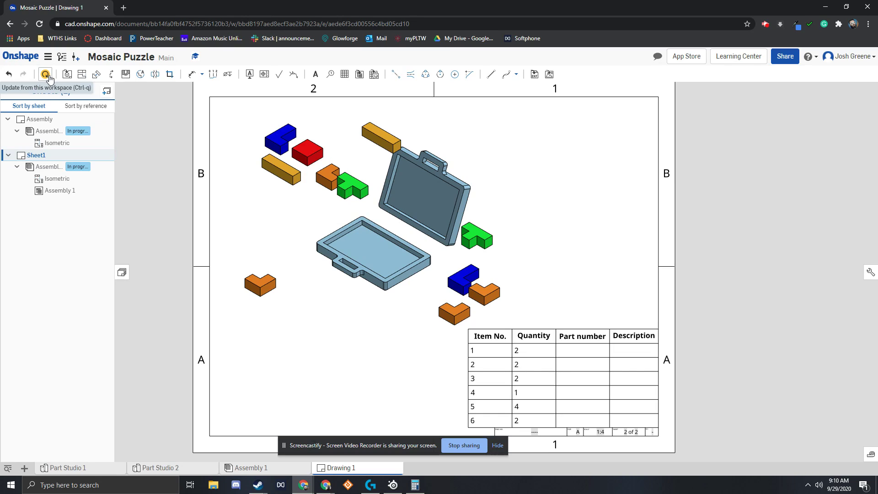
{"action": "left_click", "coordinate": [46, 77]}
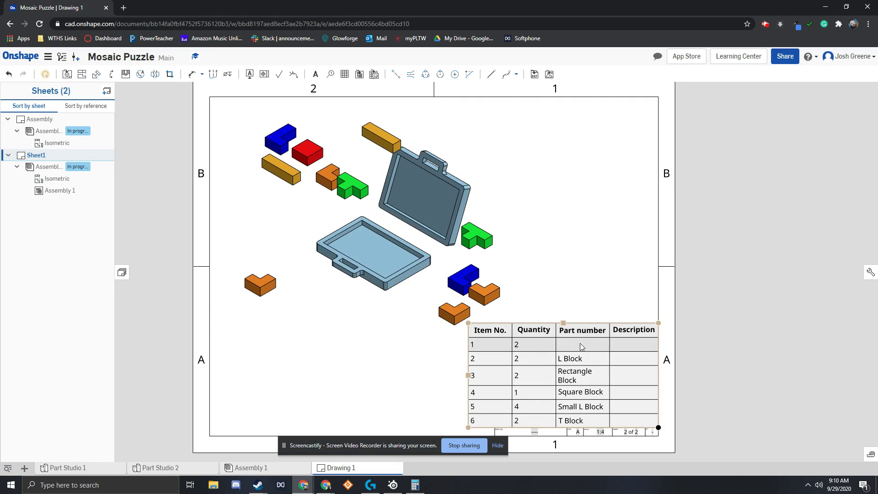
- Set the Case's part number property in Part Studio 2 to Case, apply it, and update Drawing 1
{"action": "left_click", "coordinate": [171, 468]}
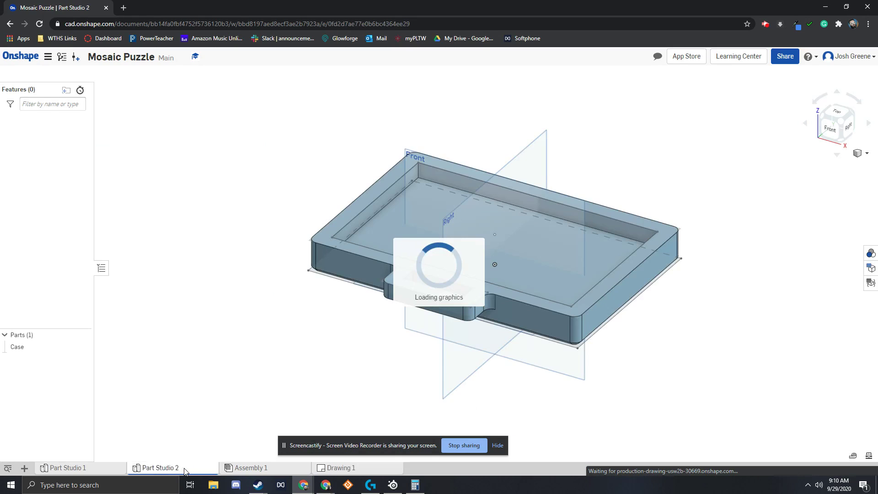
{"action": "right_click", "coordinate": [16, 346]}
{"action": "left_click", "coordinate": [45, 230]}
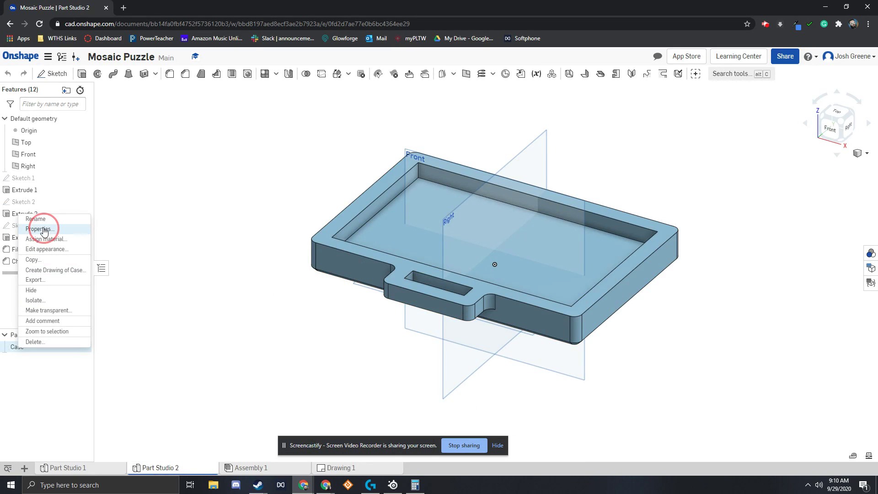
{"action": "left_click", "coordinate": [254, 130]}
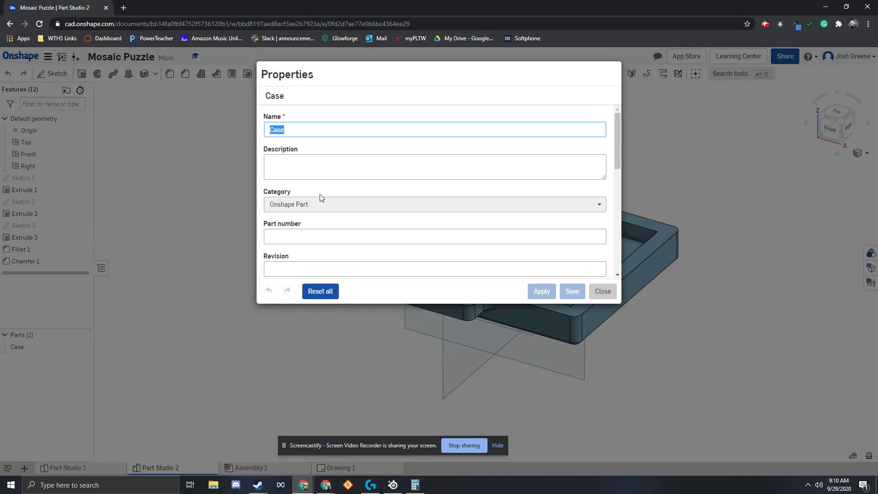
{"action": "left_click", "coordinate": [291, 231]}
{"action": "key", "text": "ctrl+v"}
{"action": "left_click", "coordinate": [542, 291]}
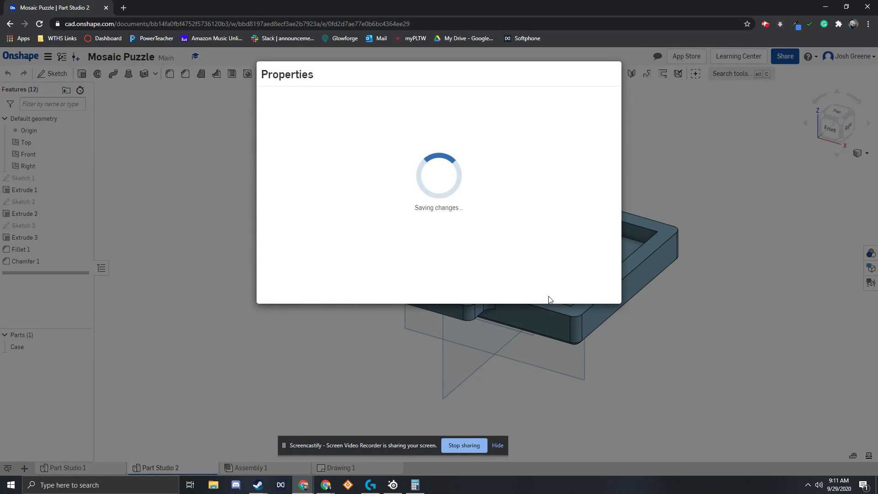
{"action": "left_click", "coordinate": [603, 291]}
{"action": "left_click", "coordinate": [327, 467]}
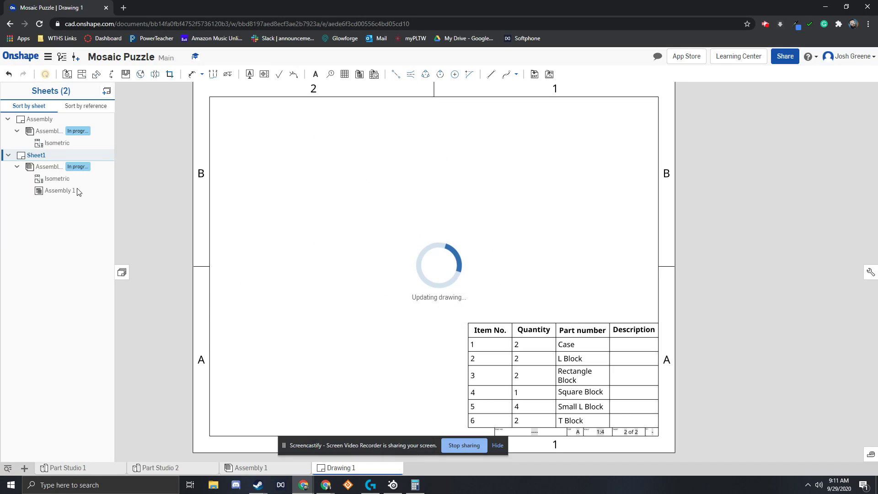
{"action": "left_click", "coordinate": [325, 267]}
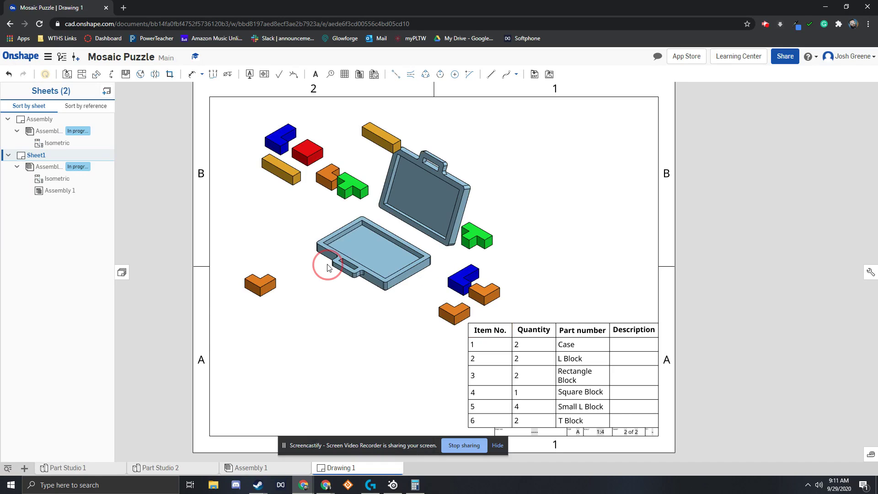
- Add circular item number callouts to the T Block and the Small L Block beside the open case in the exploded view
{"action": "left_click", "coordinate": [331, 74]}
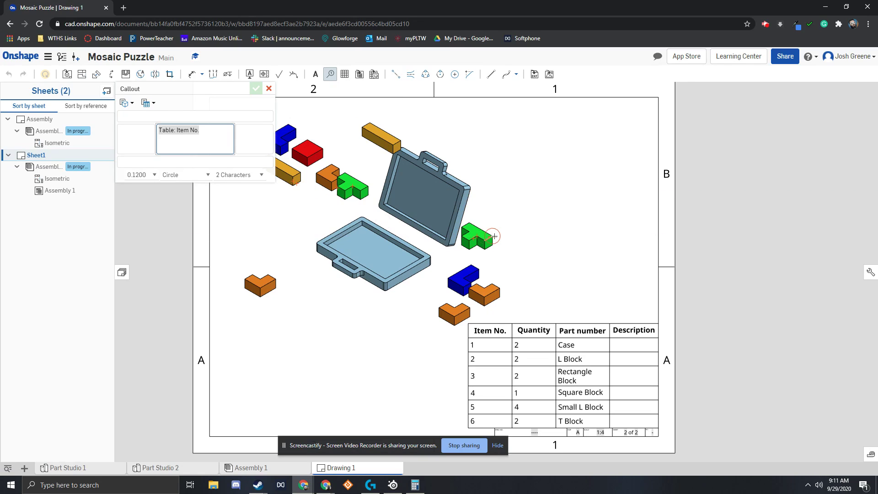
{"action": "left_click", "coordinate": [142, 125]}
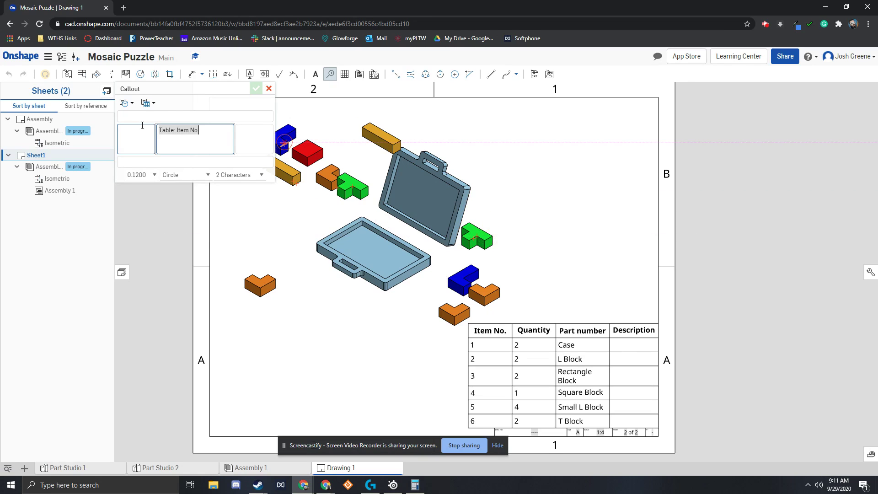
{"action": "left_click", "coordinate": [489, 238]}
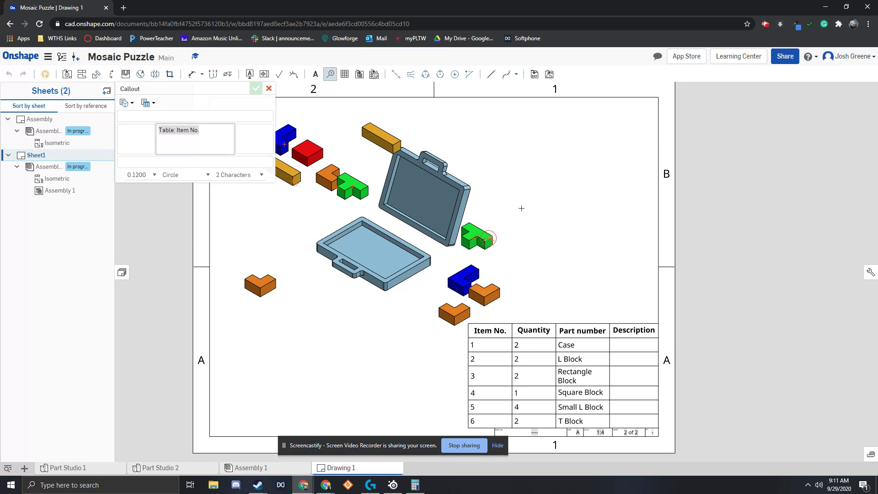
{"action": "left_click", "coordinate": [523, 205]}
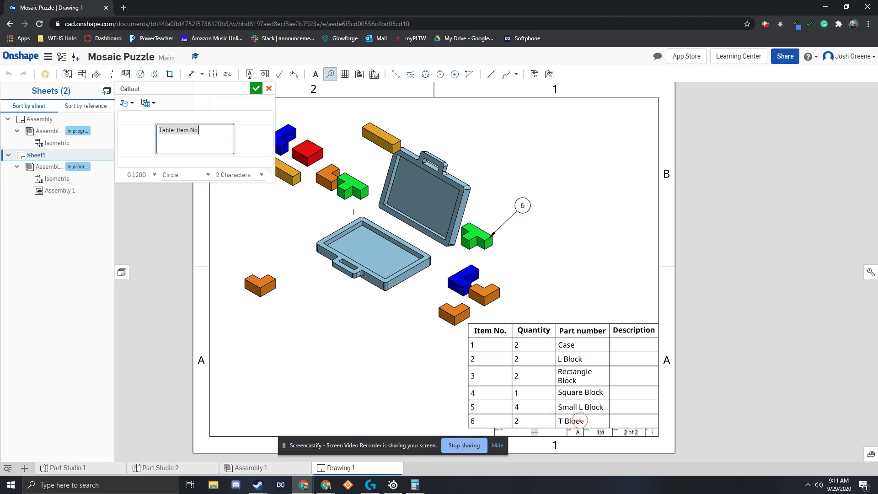
{"action": "middle_click_drag", "start_coordinate": [350, 137], "coordinate": [413, 187]}
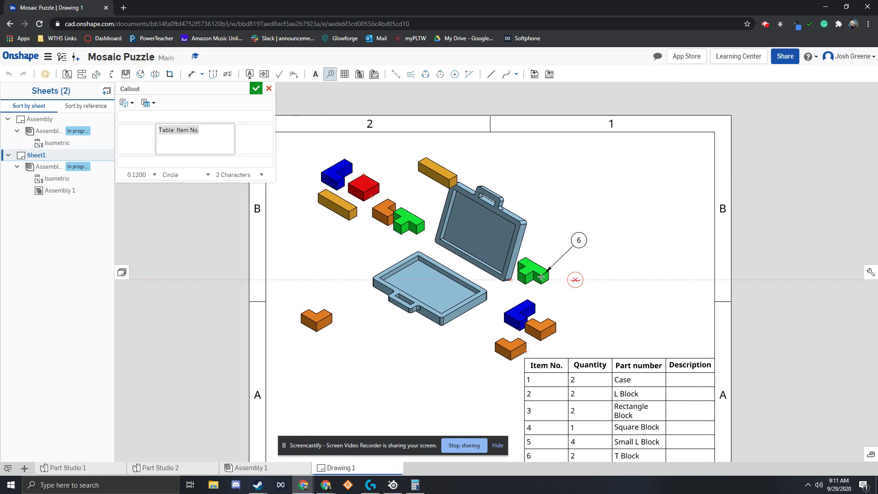
{"action": "left_click", "coordinate": [560, 321]}
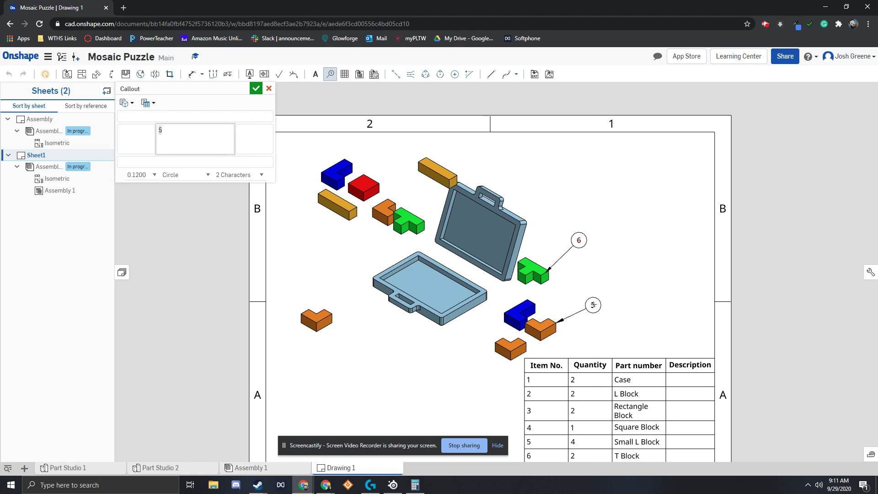
{"action": "left_click", "coordinate": [596, 298]}
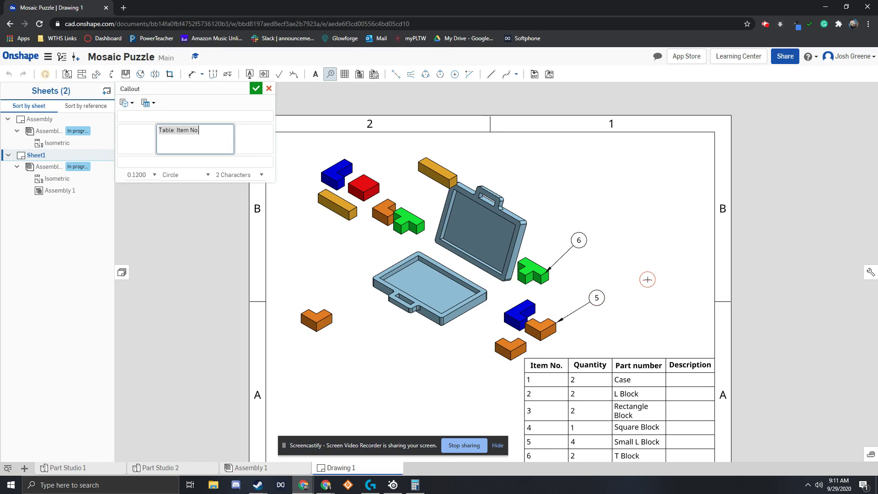
- Add item number callouts to the upright Case and the blue L Block farthest from the BOM table
{"action": "left_click", "coordinate": [529, 221]}
{"action": "left_click", "coordinate": [571, 196]}
{"action": "left_click", "coordinate": [347, 166]}
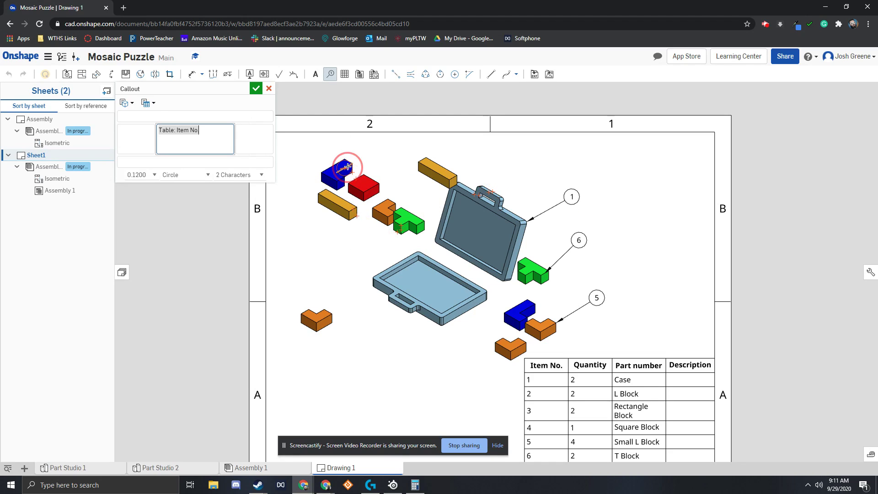
{"action": "left_click", "coordinate": [386, 149]}
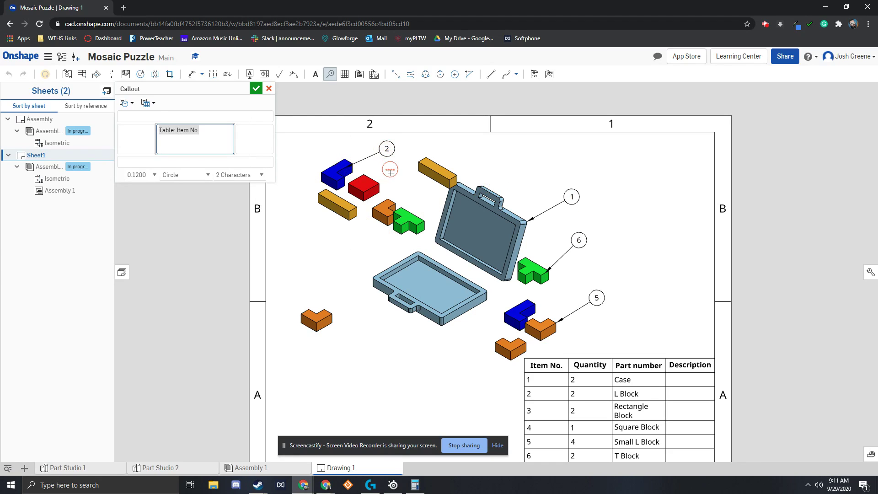
- Add item number callouts to the upper Rectangle Block and the red Square Block, and finish the callouts
{"action": "left_click", "coordinate": [472, 163]}
{"action": "left_click", "coordinate": [486, 157]}
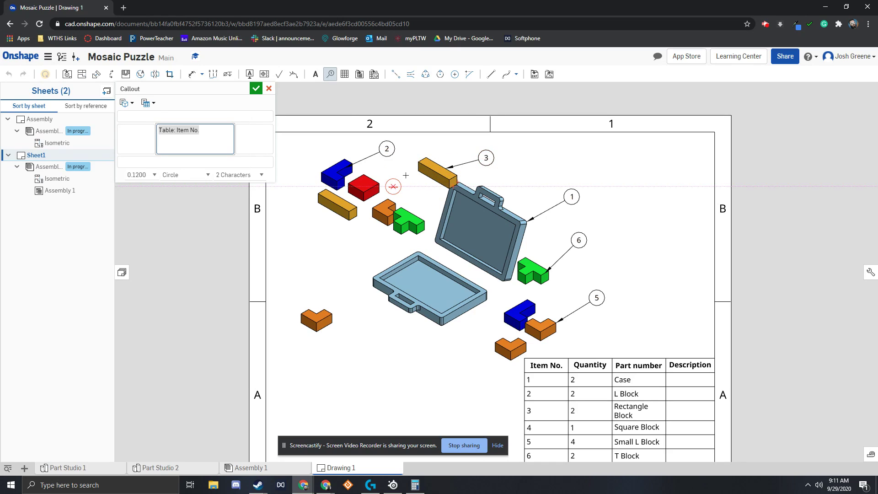
{"action": "left_click", "coordinate": [384, 183]}
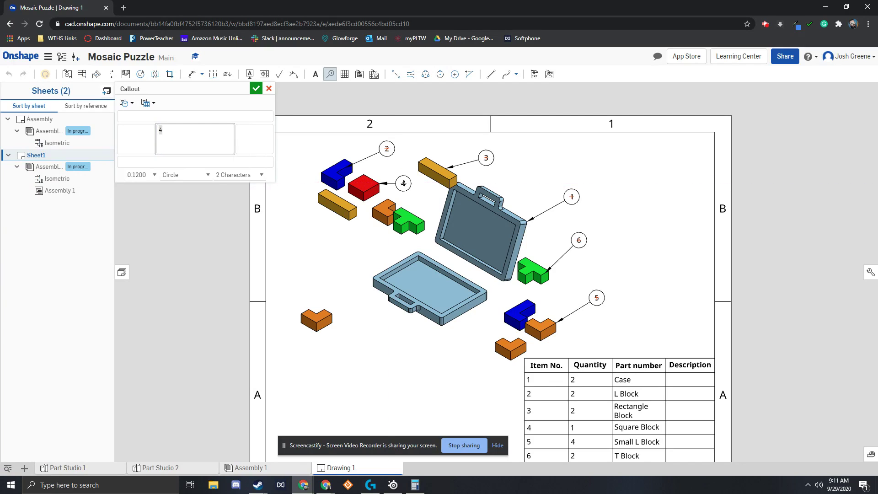
{"action": "left_click", "coordinate": [403, 184]}
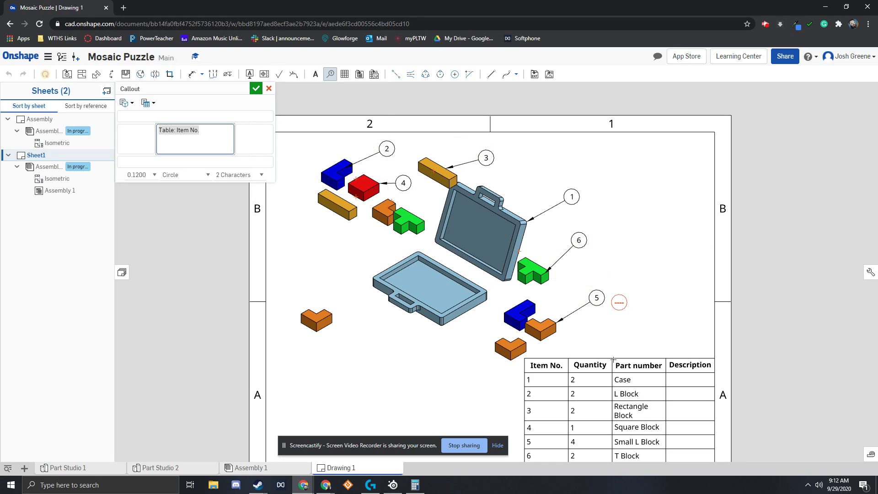
{"action": "scroll", "coordinate": [614, 360], "scroll_direction": "down", "scroll_amount": 3}
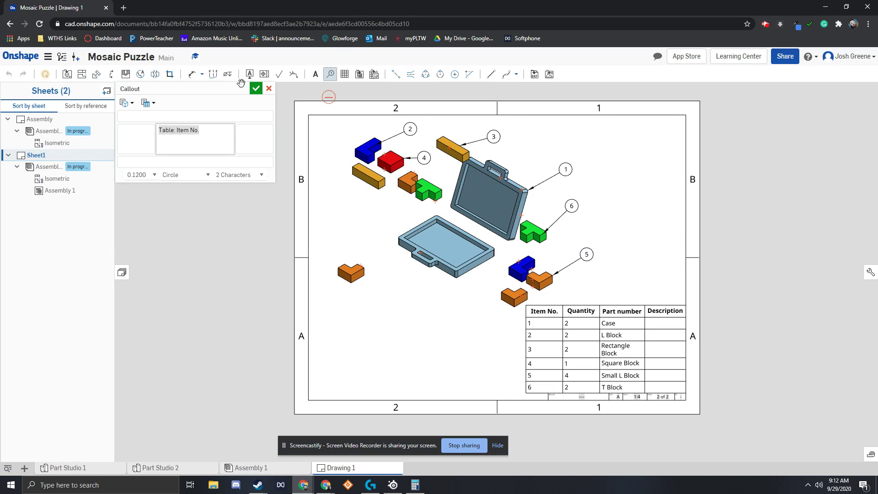
{"action": "left_click", "coordinate": [256, 88]}
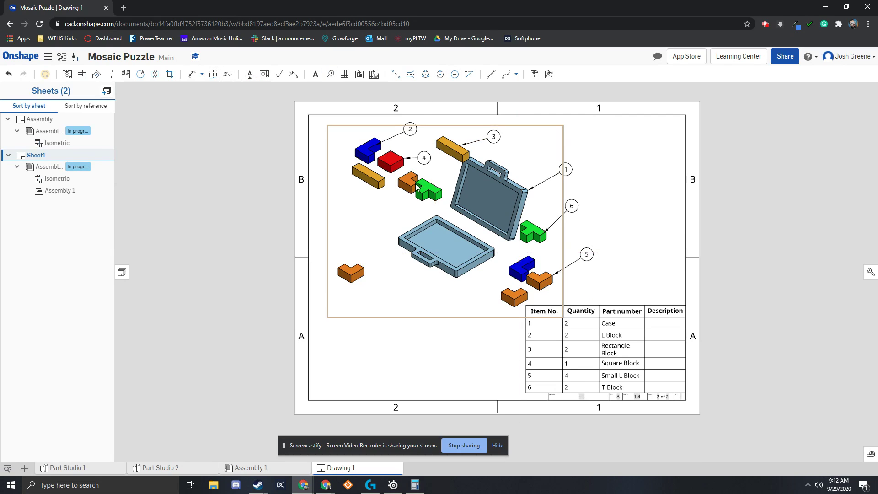
- Rename the exploded-view sheet as Exploded
{"action": "right_click", "coordinate": [41, 156]}
{"action": "left_click", "coordinate": [50, 163]}
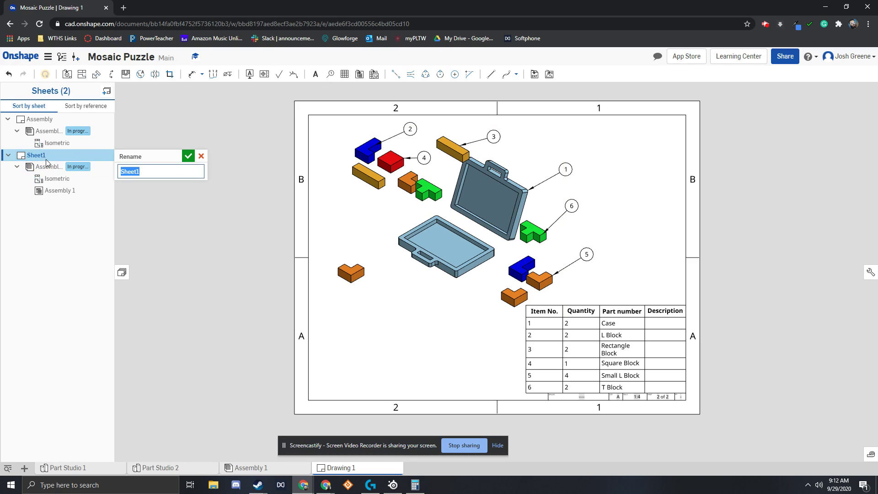
{"action": "type", "text": "P"}
{"action": "left_click", "coordinate": [191, 159]}
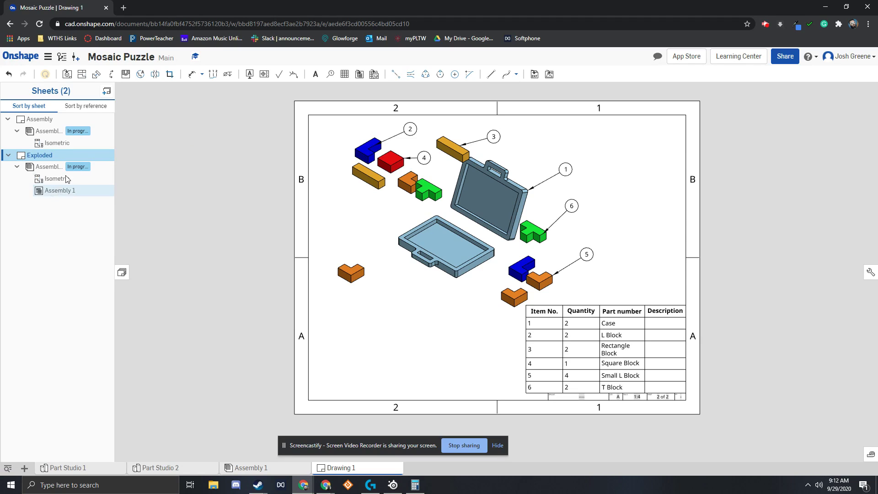
- Insert a new sheet and place a front view of the L Block from Part Studio 1 on it at 1:1 scale
{"action": "left_click", "coordinate": [106, 93]}
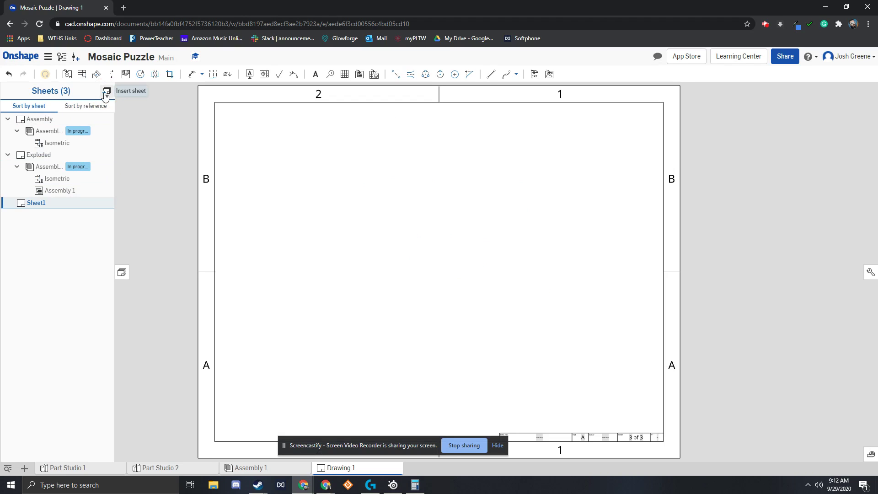
{"action": "left_click", "coordinate": [66, 74]}
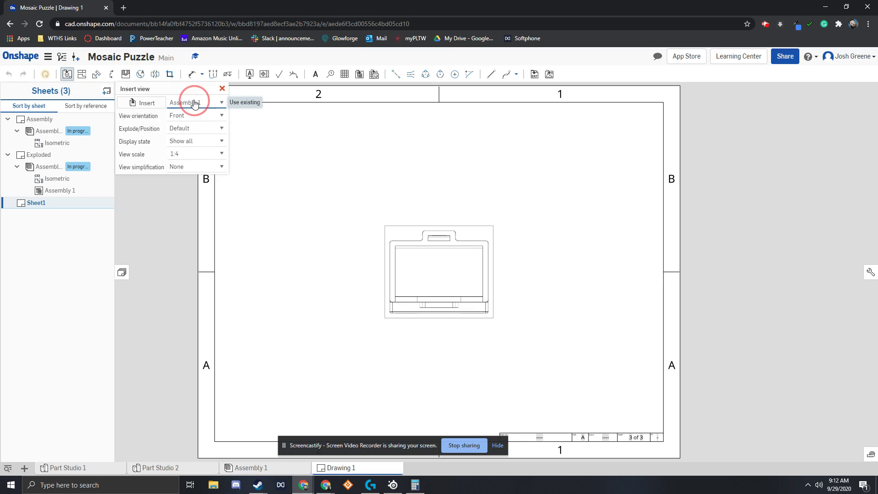
{"action": "left_click", "coordinate": [147, 103]}
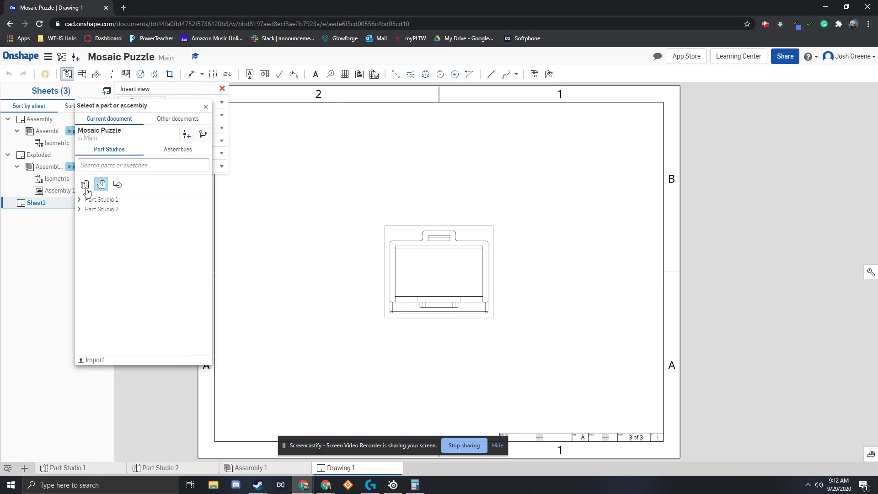
{"action": "left_click", "coordinate": [79, 200]}
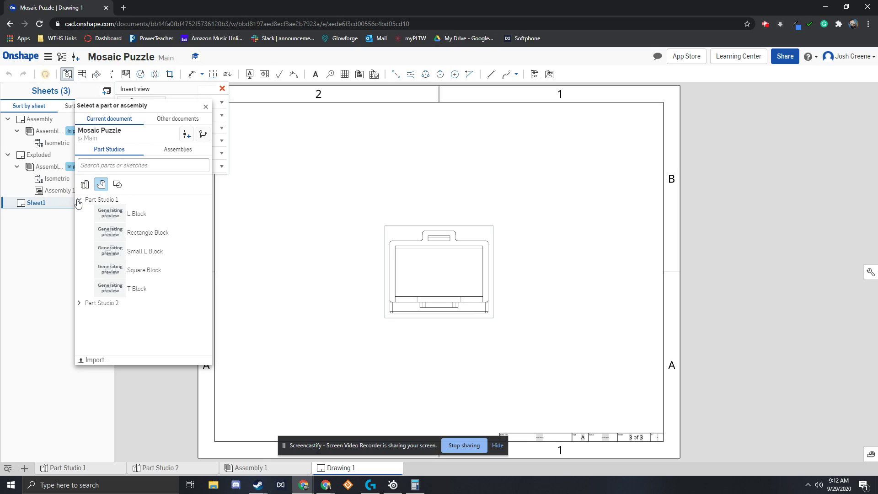
{"action": "left_click", "coordinate": [139, 216]}
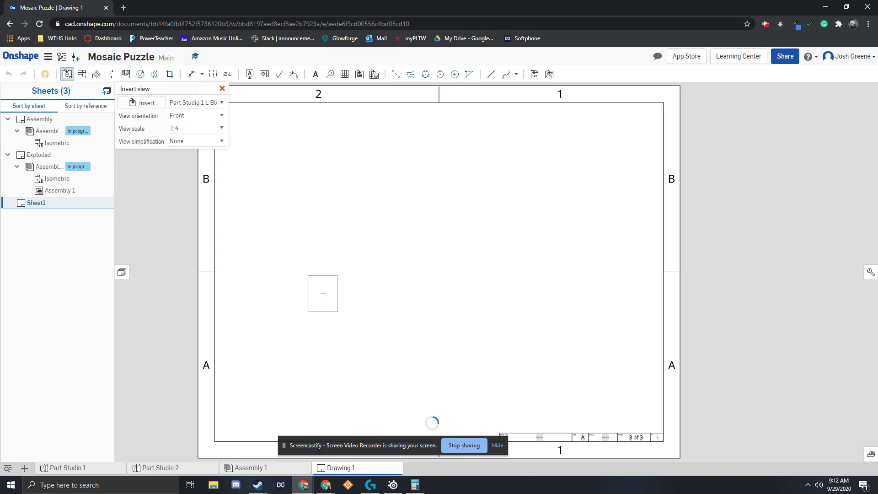
{"action": "left_click", "coordinate": [220, 130]}
{"action": "scroll", "coordinate": [198, 151], "scroll_direction": "down", "scroll_amount": 3}
{"action": "scroll", "coordinate": [198, 151], "scroll_direction": "up", "scroll_amount": 3}
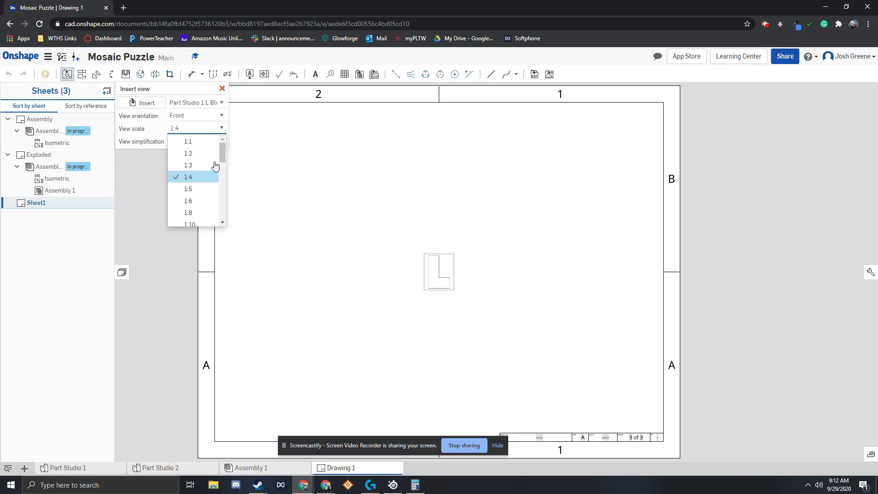
{"action": "left_click", "coordinate": [200, 143]}
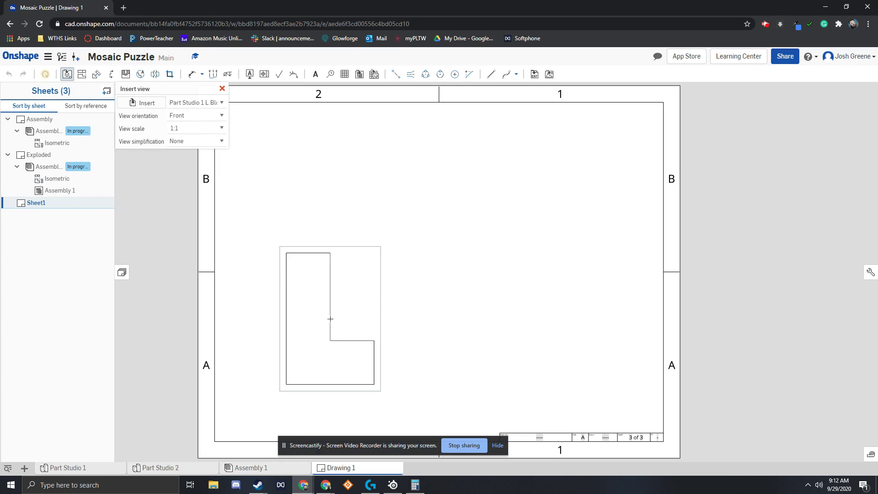
{"action": "left_click", "coordinate": [330, 319]}
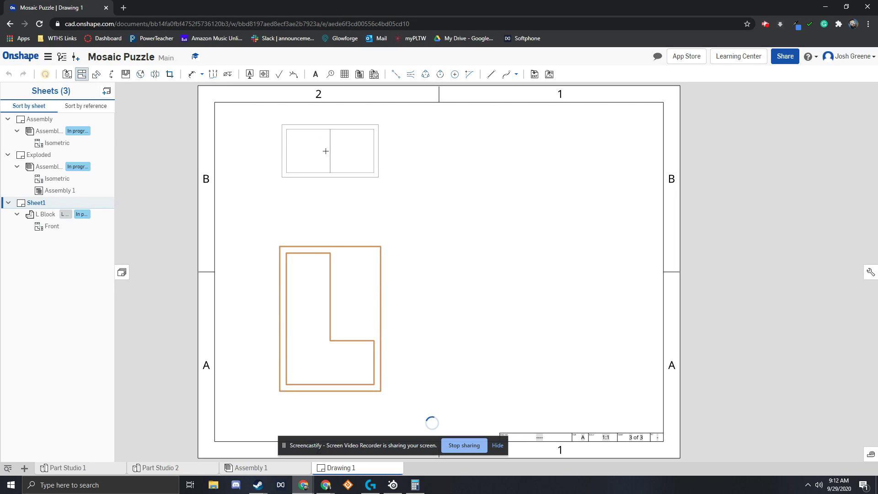
- Project the L Block's top view above its front view and its right view beside it
{"action": "left_click", "coordinate": [325, 151]}
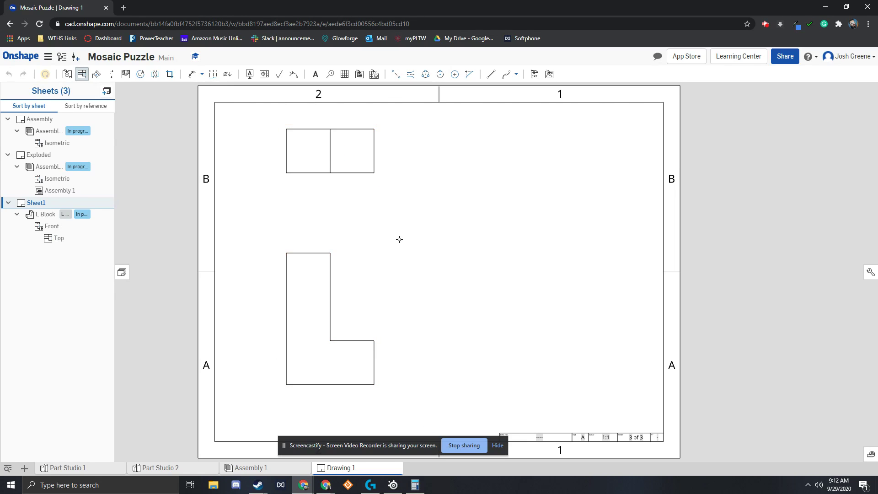
{"action": "left_click", "coordinate": [326, 343]}
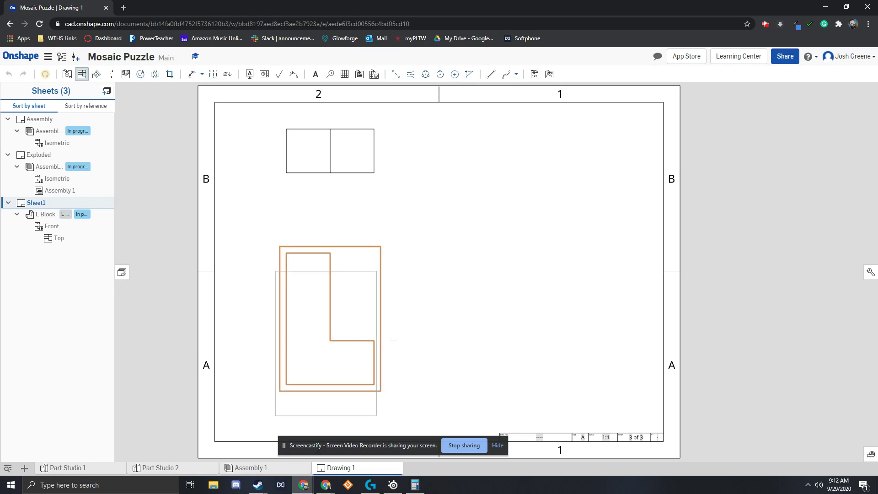
{"action": "left_click", "coordinate": [555, 331]}
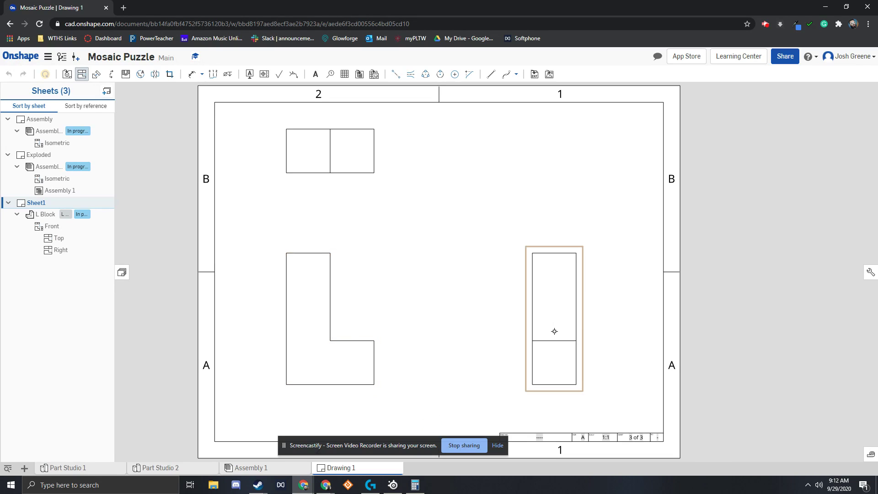
- Project an isometric view from the L Block's front view into the open area above the right view
{"action": "left_click", "coordinate": [327, 345]}
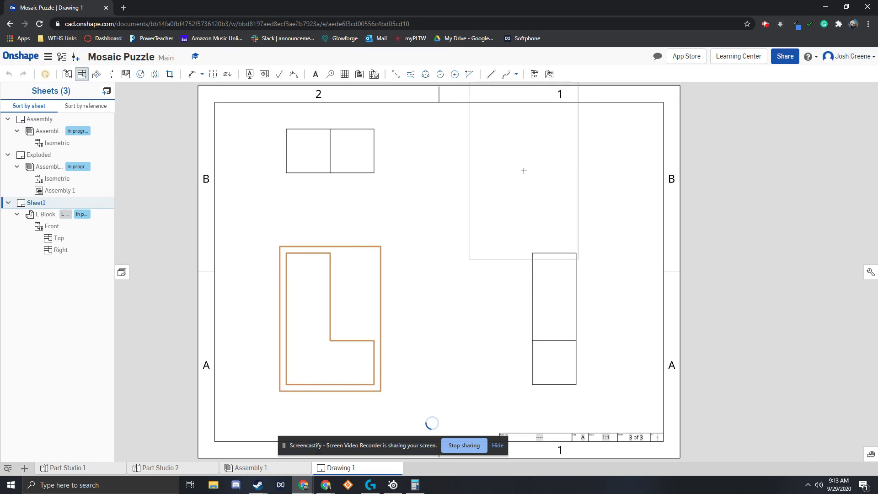
{"action": "left_click", "coordinate": [524, 170]}
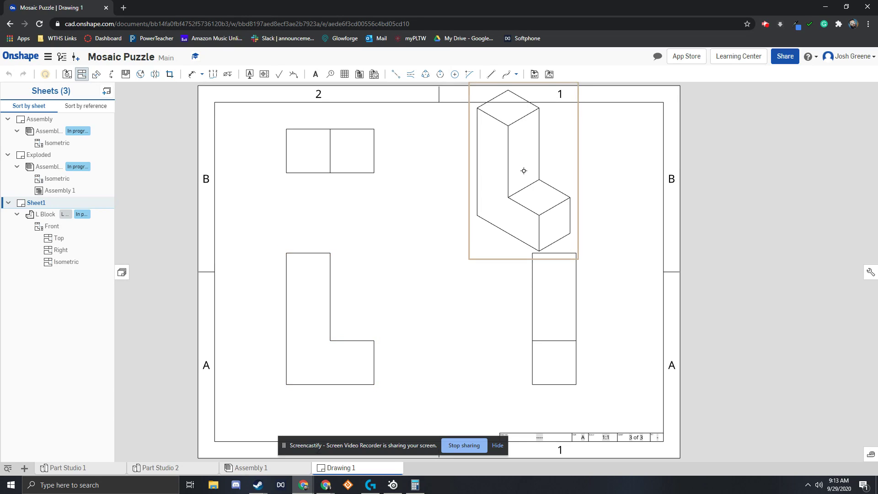
{"action": "right_click_drag", "start_coordinate": [396, 270], "coordinate": [396, 273]}
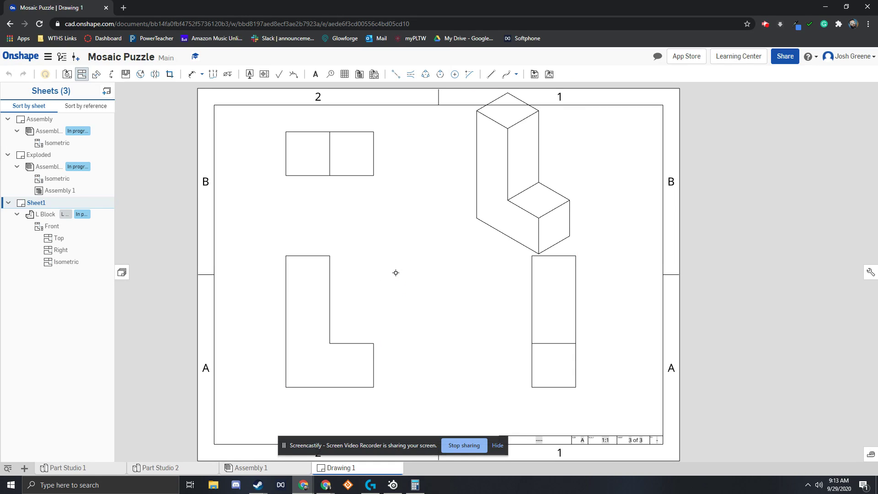
{"action": "key", "text": "Escape"}
- Set the L Block's isometric view scale to 1:2 and display that view shaded
{"action": "right_click", "coordinate": [500, 179]}
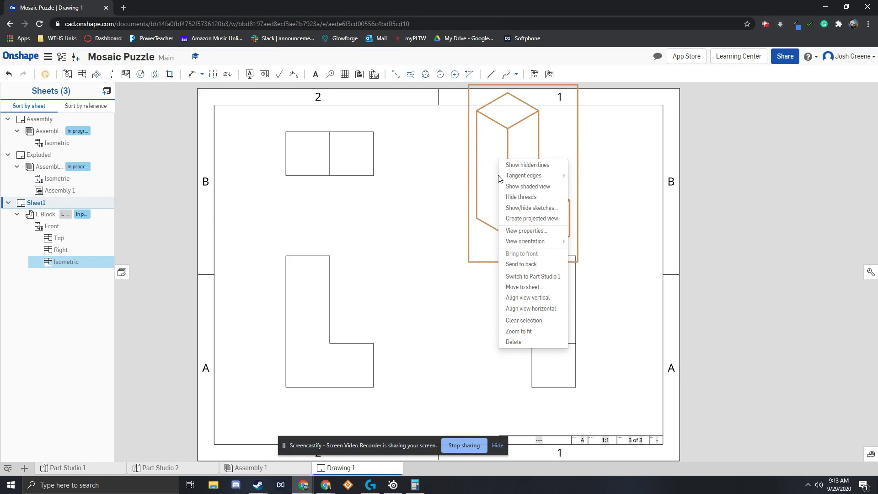
{"action": "left_click", "coordinate": [526, 231]}
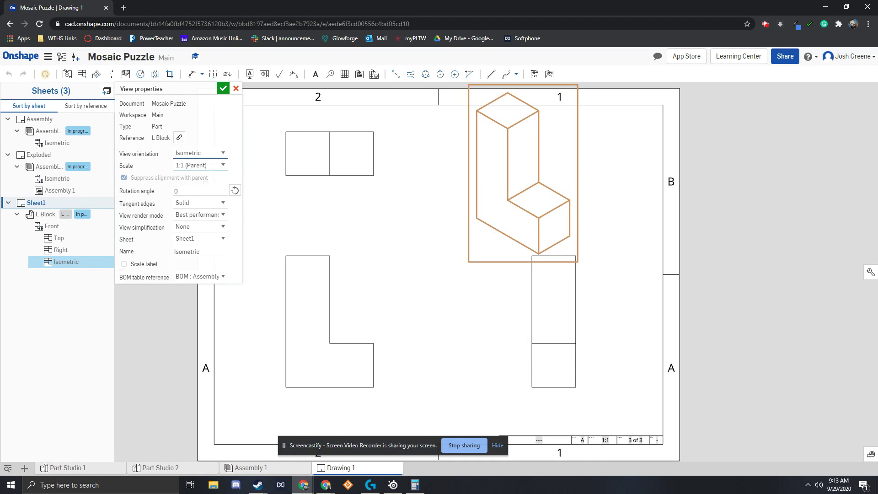
{"action": "left_click", "coordinate": [221, 167]}
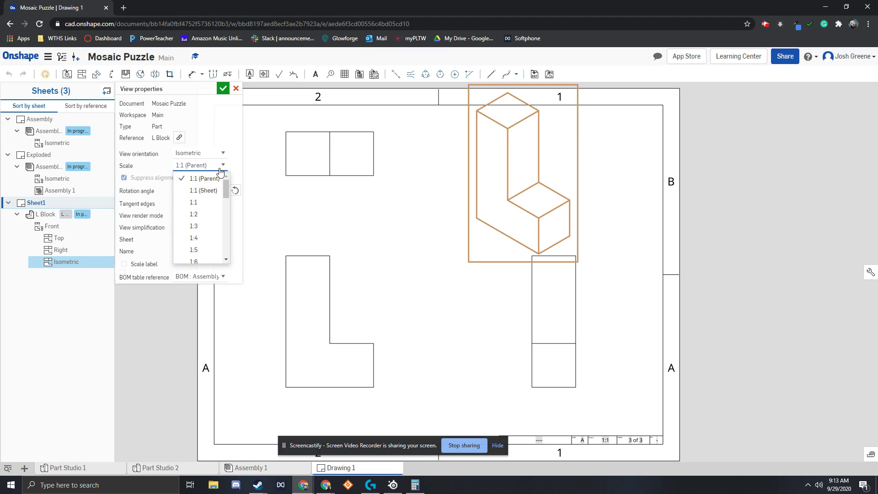
{"action": "left_click", "coordinate": [201, 215]}
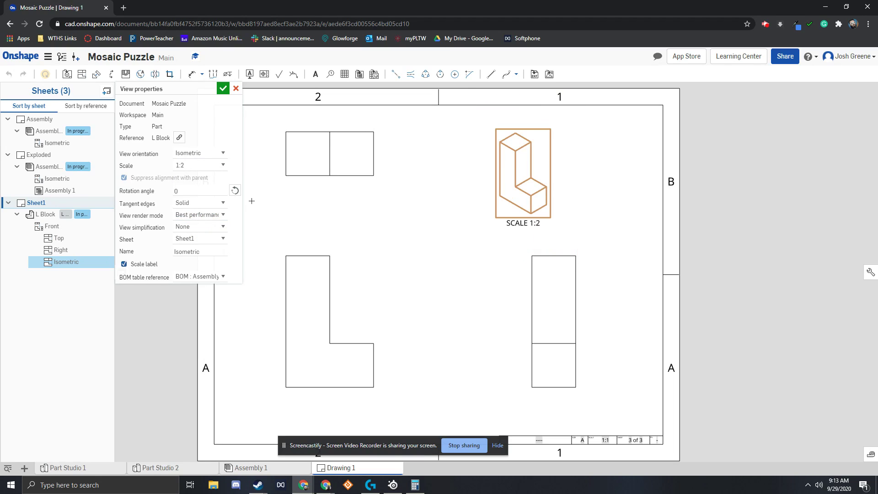
{"action": "left_click", "coordinate": [227, 213]}
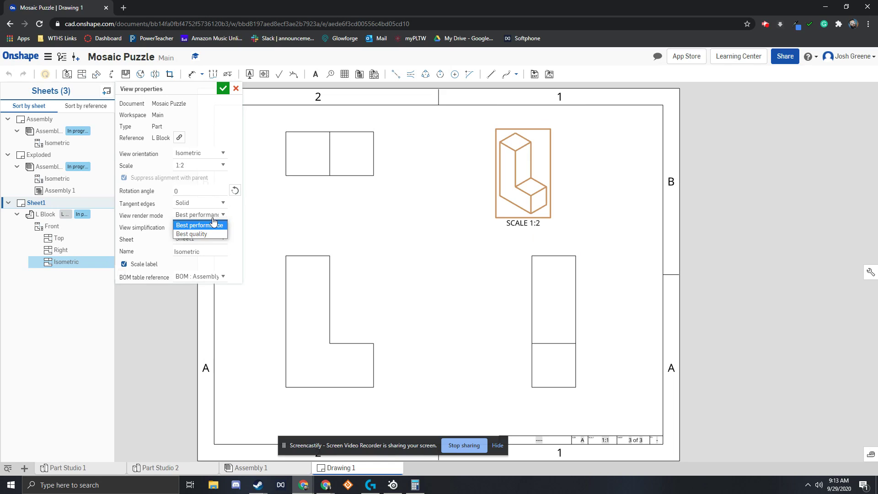
{"action": "left_click", "coordinate": [212, 217]}
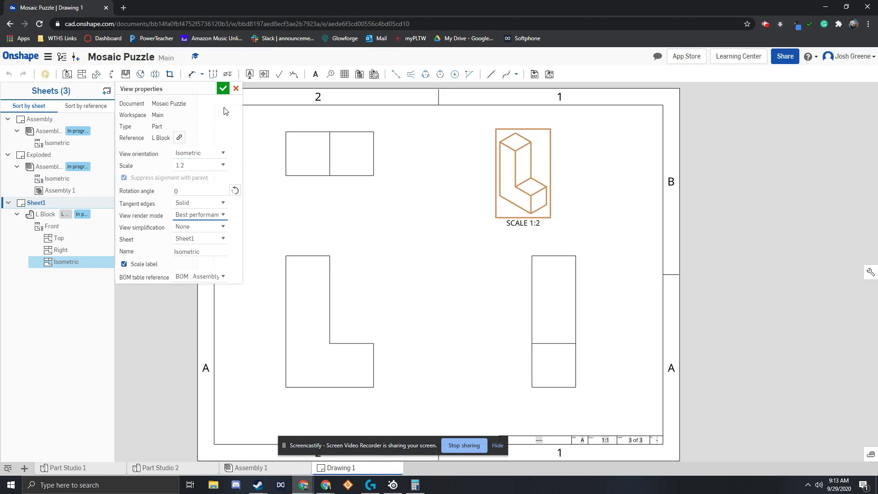
{"action": "left_click", "coordinate": [223, 88]}
{"action": "right_click", "coordinate": [533, 180]}
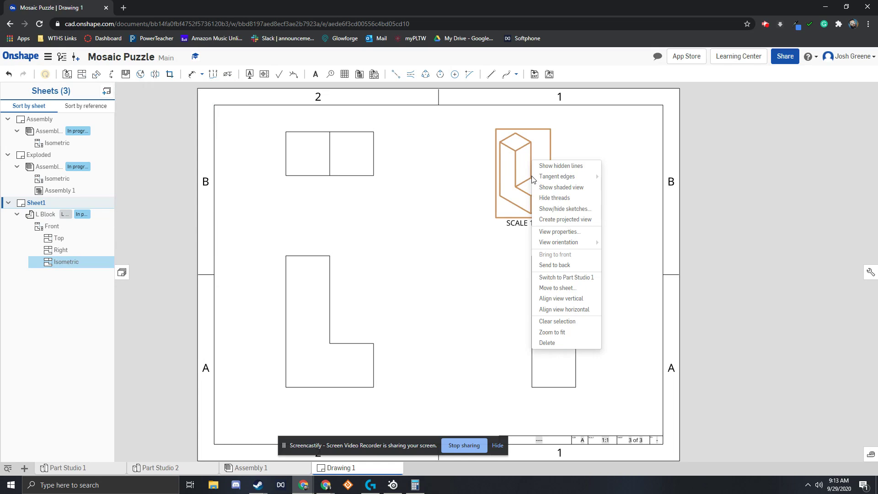
{"action": "left_click", "coordinate": [549, 188]}
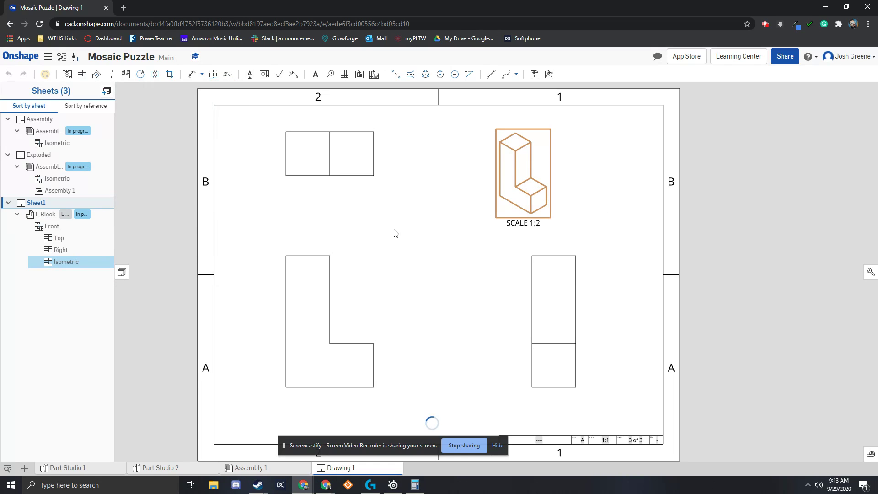